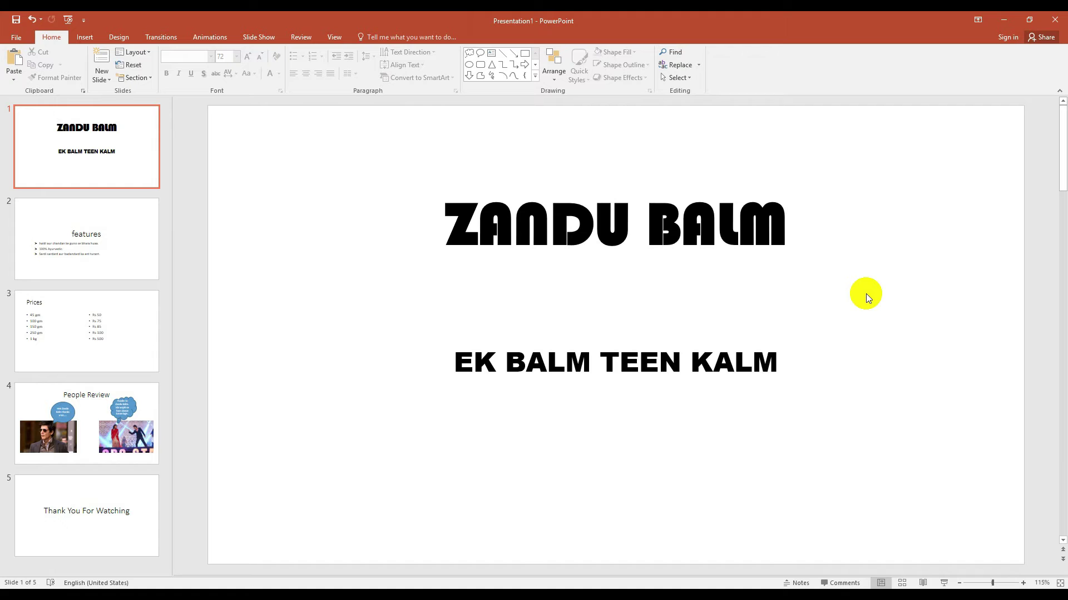
# - Try the dark blue Damask theme on all slides and undo it
pyautogui.click(115, 29)
pyautogui.click(118, 38)
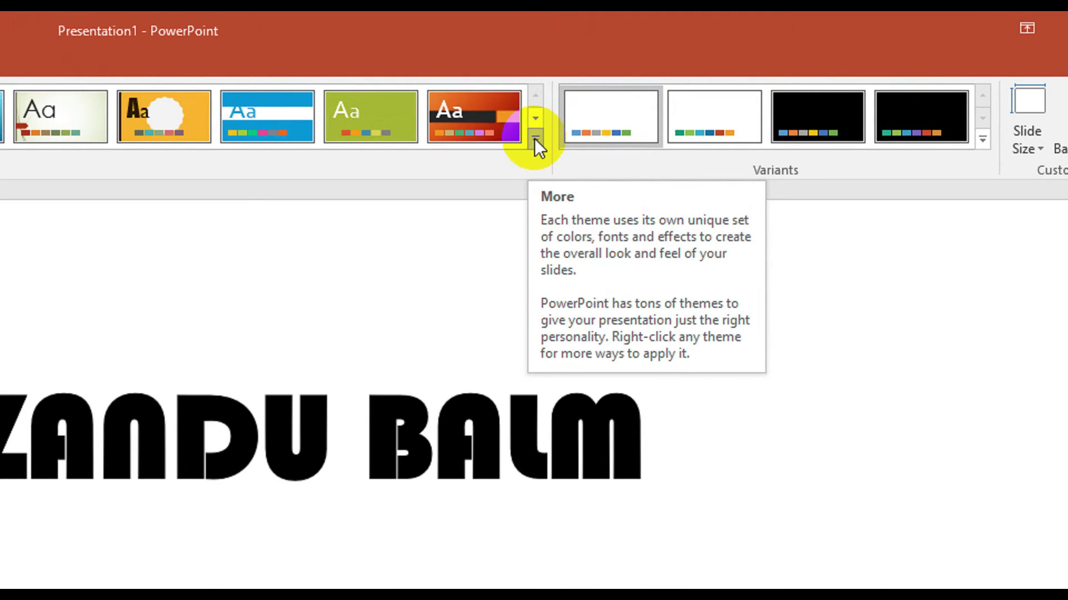
pyautogui.click(535, 138)
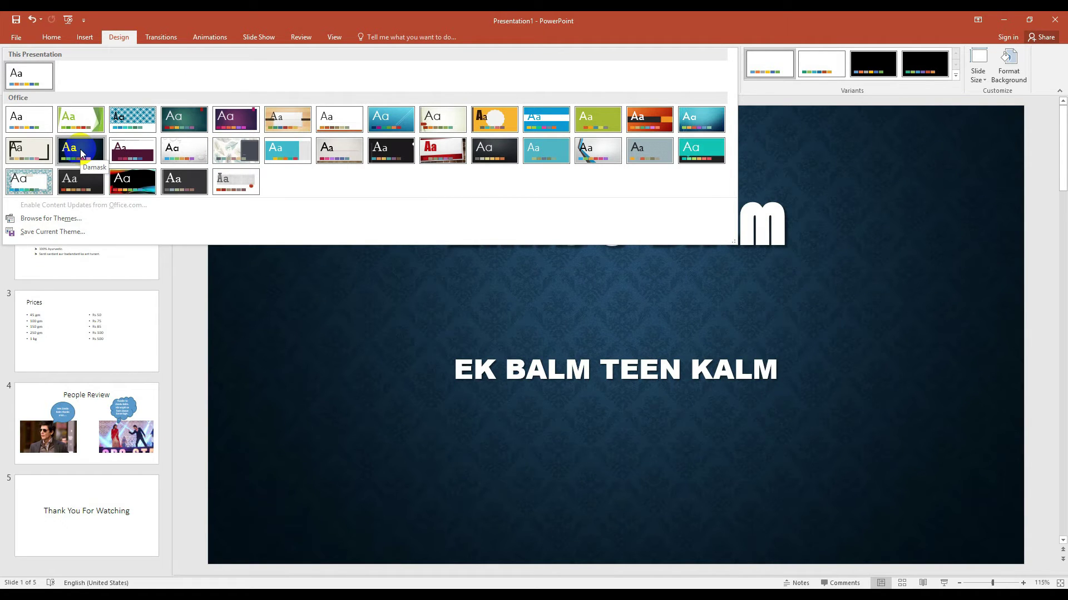
pyautogui.click(80, 149)
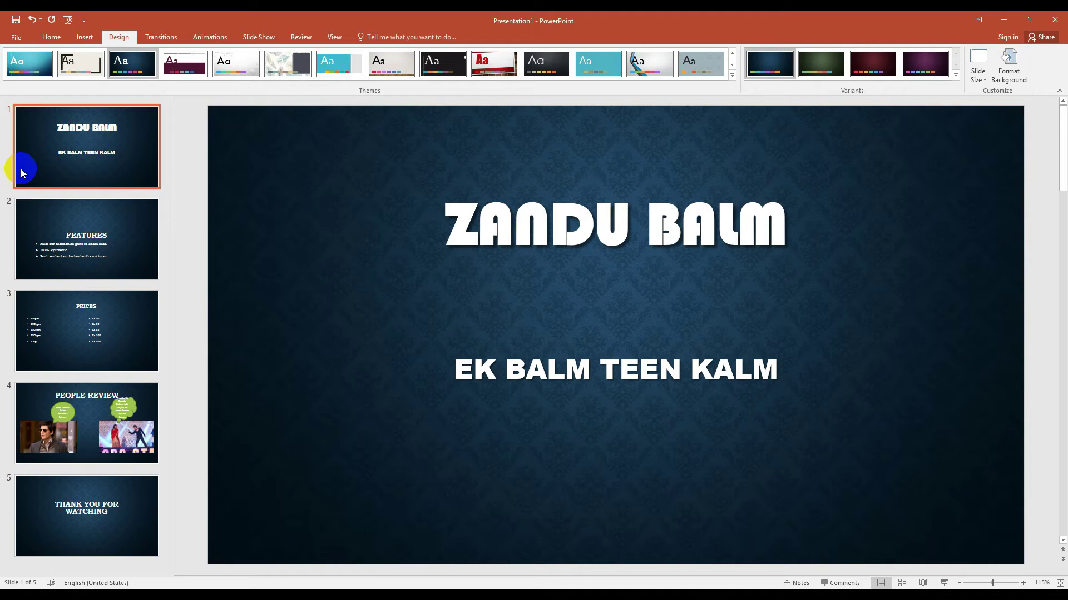
pyautogui.hotkey('ctrl', 'z')
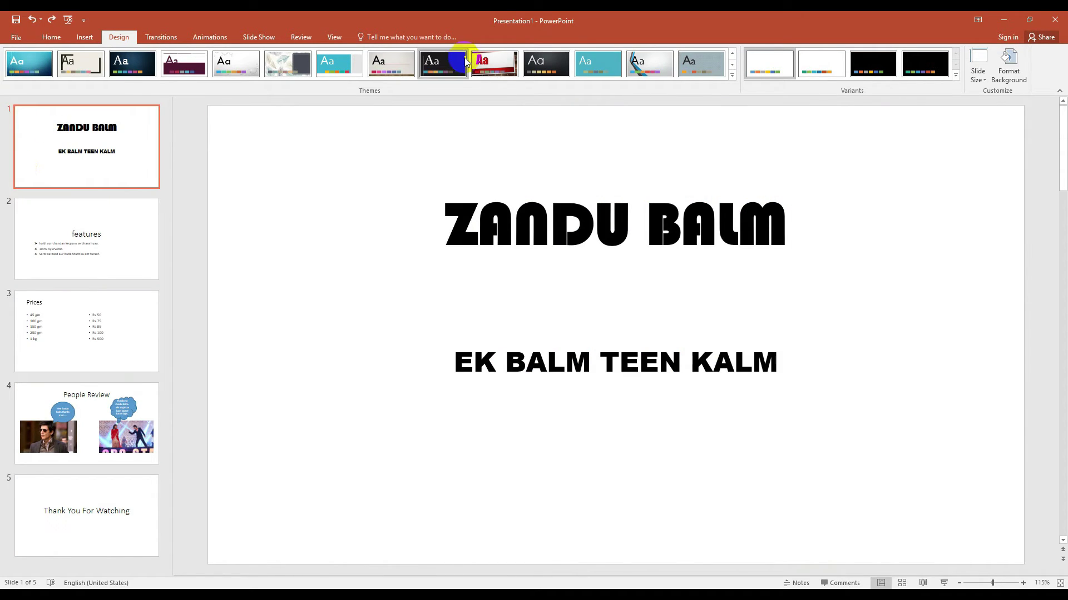
# - Apply the blue theme with diagonal white lines to the selected title slide only and check the other slides
pyautogui.click(731, 66)
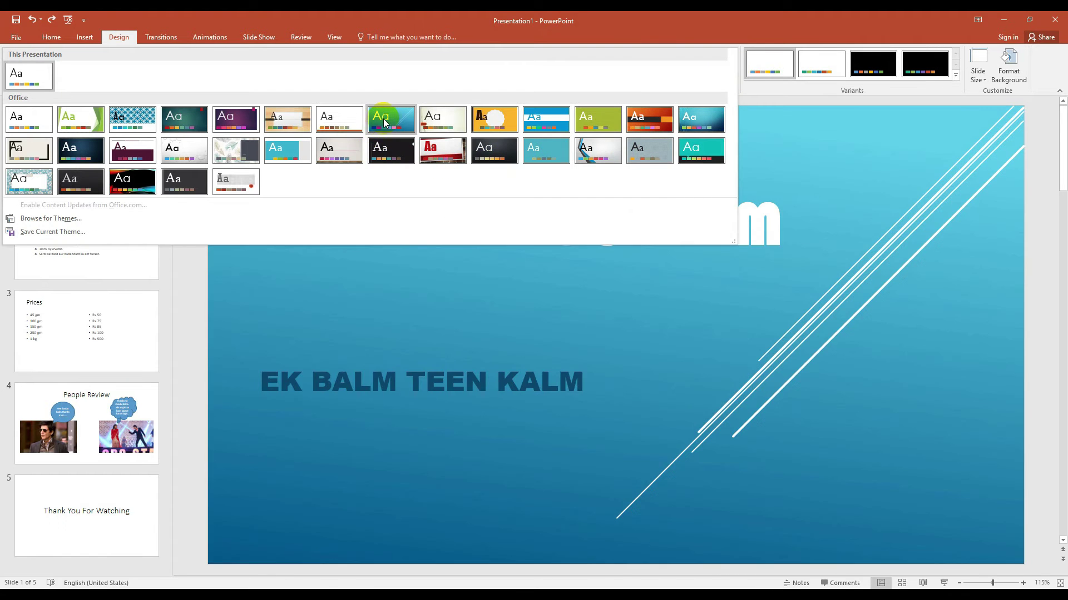
pyautogui.rightClick(387, 121)
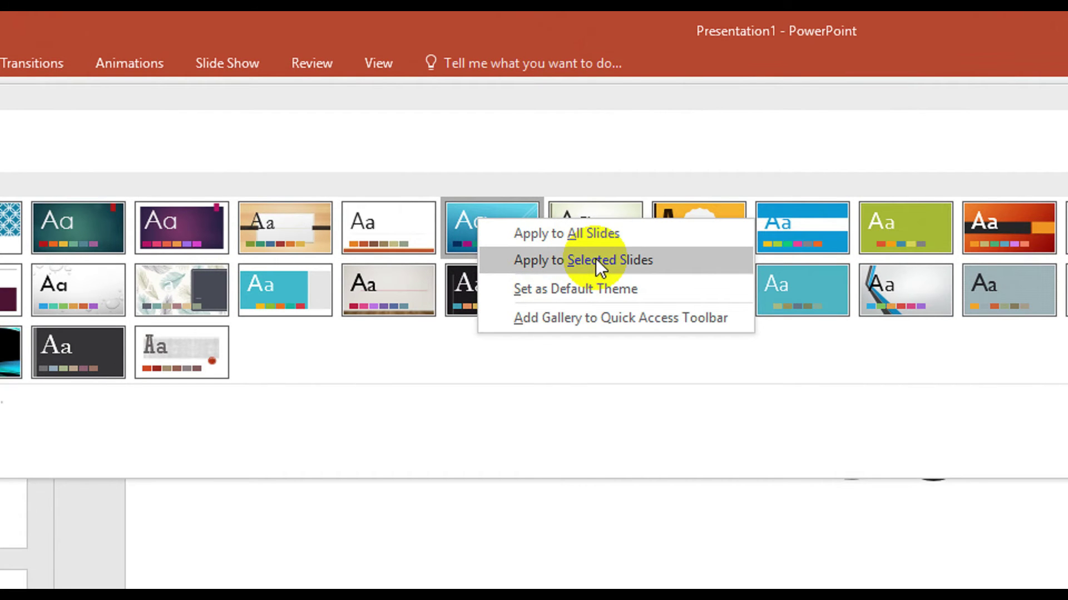
pyautogui.click(595, 260)
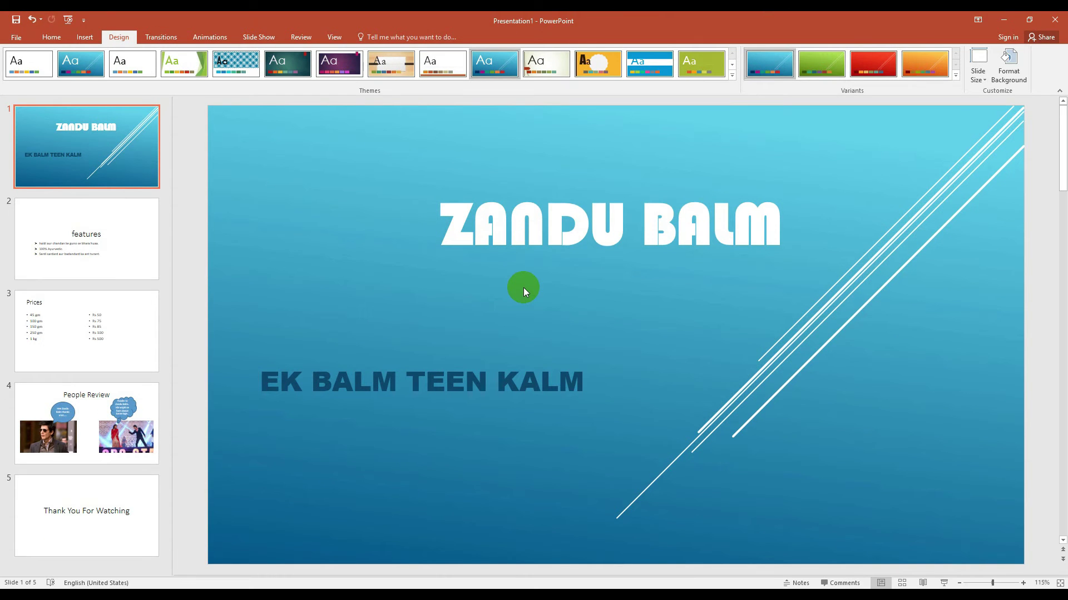
pyautogui.click(105, 279)
pyautogui.click(78, 336)
pyautogui.click(83, 434)
pyautogui.click(88, 519)
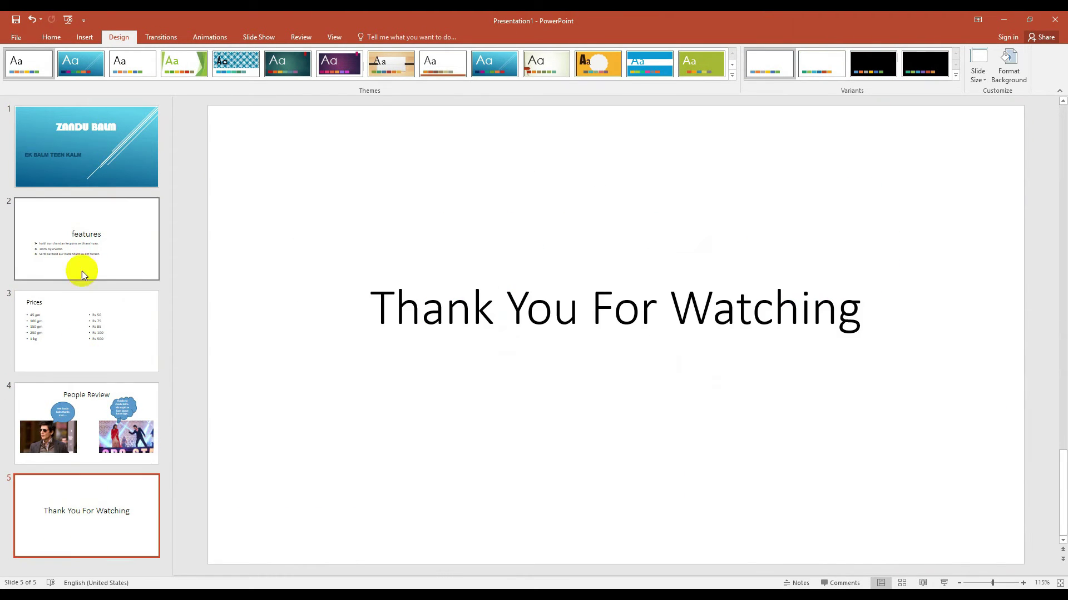
pyautogui.click(82, 274)
# - Move the "EK BALM TEEN KALM" subtitle and the "ZANDU BALM" title to the right half of the first slide
pyautogui.click(83, 178)
pyautogui.click(422, 362)
pyautogui.moveTo(434, 362); pyautogui.dragTo(810, 352)
pyautogui.click(714, 225)
pyautogui.moveTo(601, 190); pyautogui.dragTo(802, 199)
pyautogui.moveTo(611, 277); pyautogui.dragTo(556, 321)
pyautogui.click(544, 271)
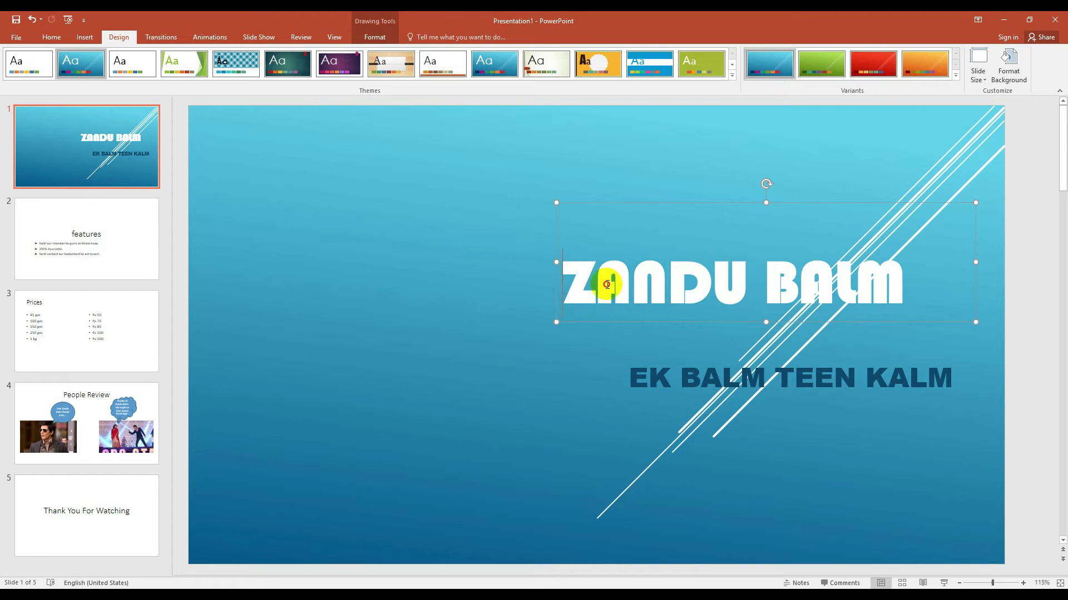
# - Set the "ZANDU BALM" title's font size to 88
pyautogui.moveTo(606, 285); pyautogui.dragTo(887, 291)
pyautogui.click(51, 36)
pyautogui.click(223, 56)
pyautogui.write('88')
pyautogui.press('Return')
pyautogui.click(637, 288)
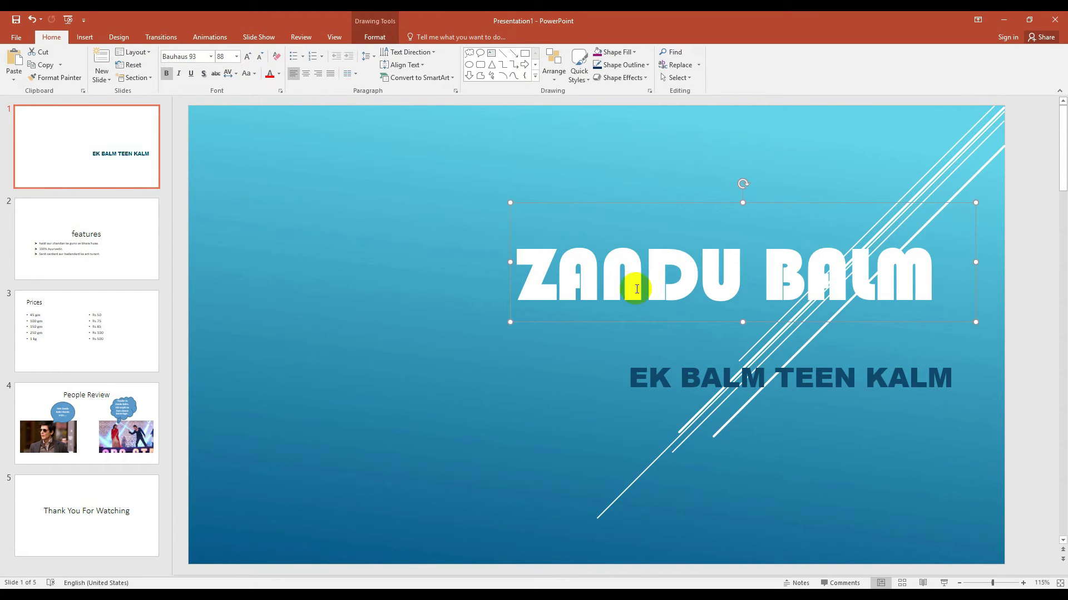
# - Move the "EK BALM TEEN KALM" subtitle up so it sits directly beneath the title
pyautogui.click(690, 376)
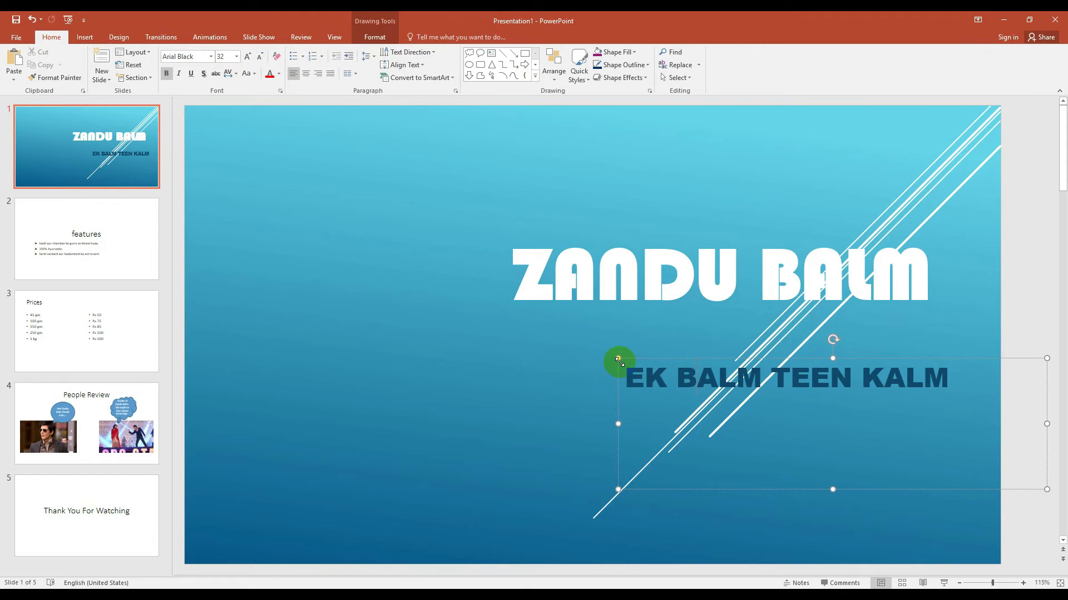
pyautogui.moveTo(648, 358); pyautogui.dragTo(550, 315)
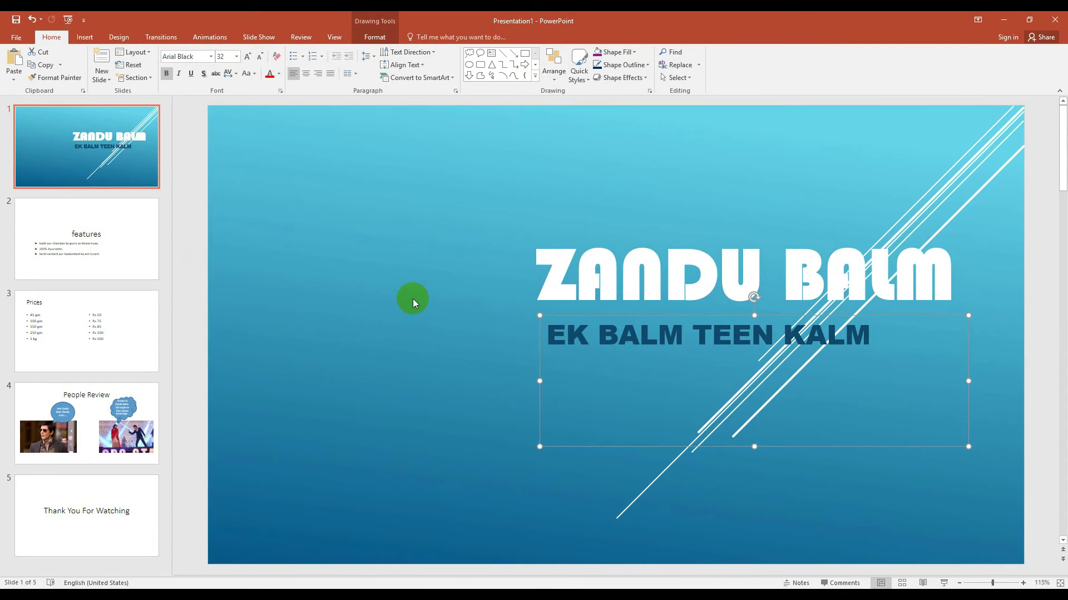
pyautogui.click(412, 298)
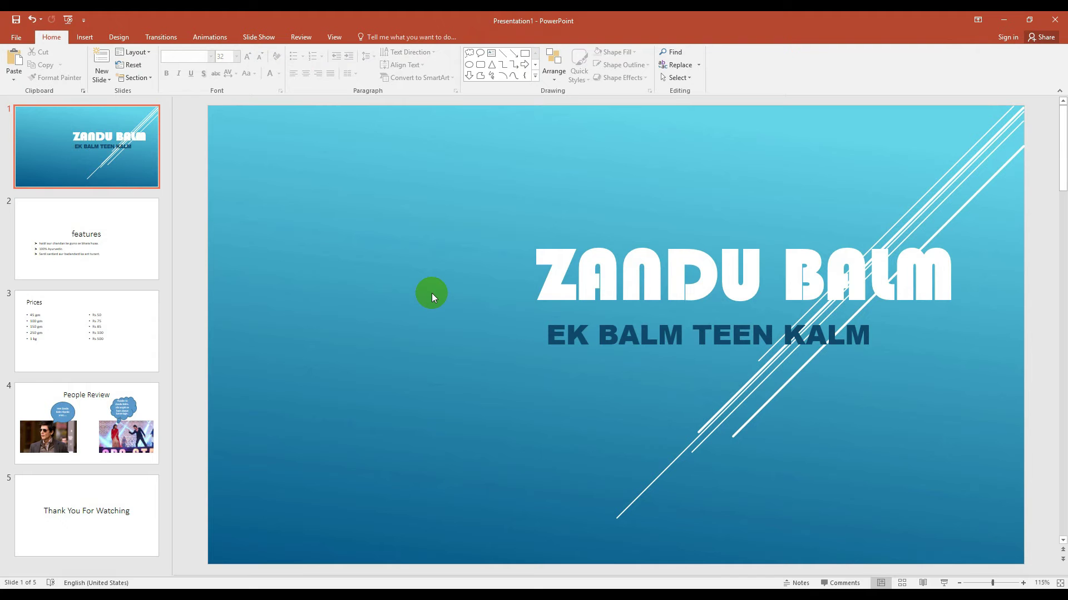
# - Insert the picture Zhandu Balm.png from the Online Training Webinar folder into the title slide
pyautogui.click(89, 37)
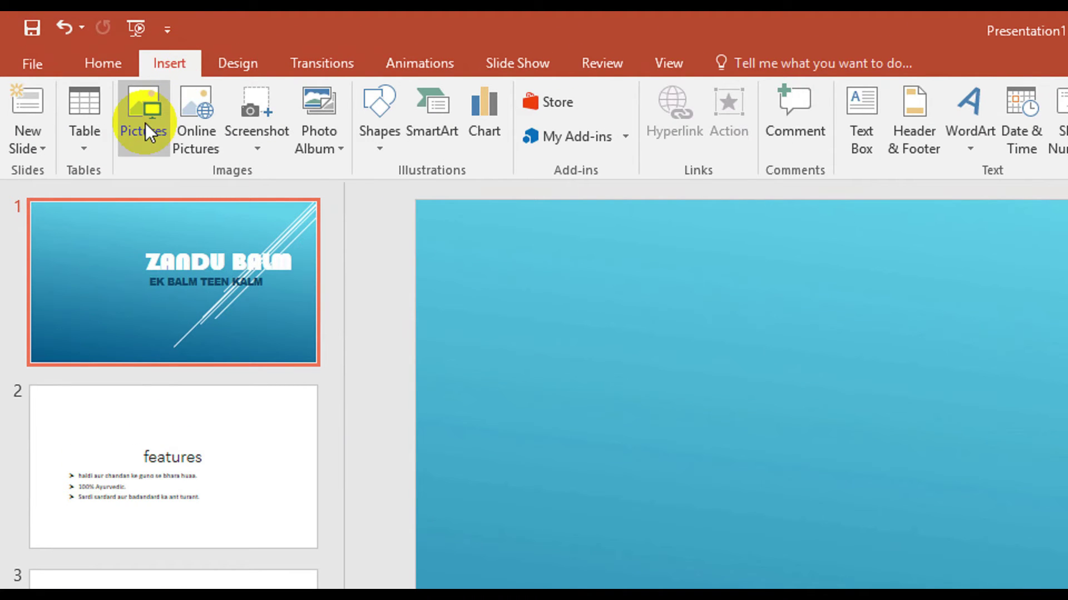
pyautogui.click(145, 122)
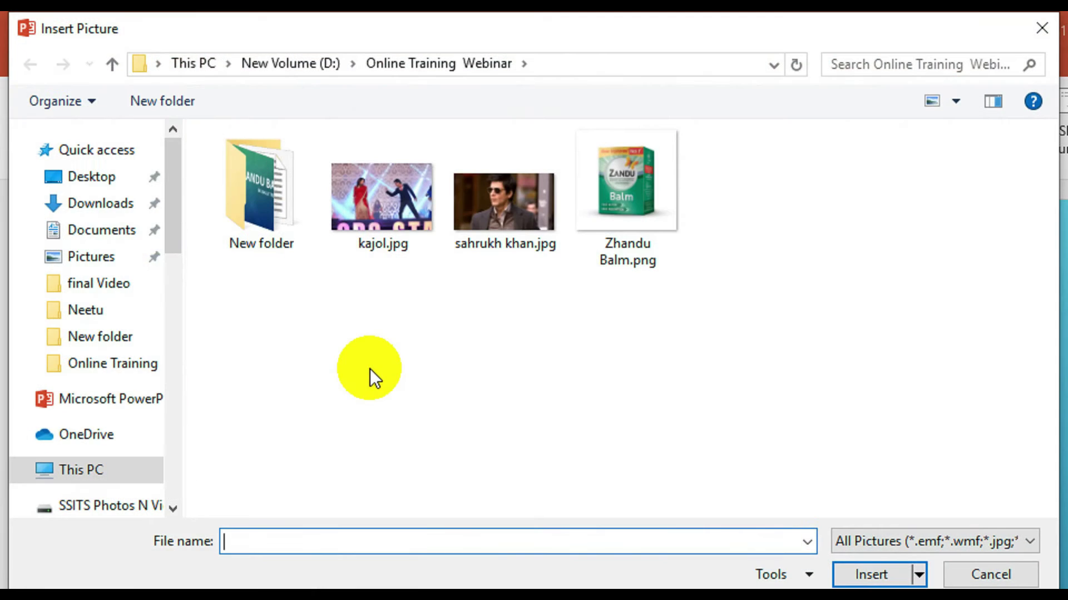
pyautogui.click(632, 208)
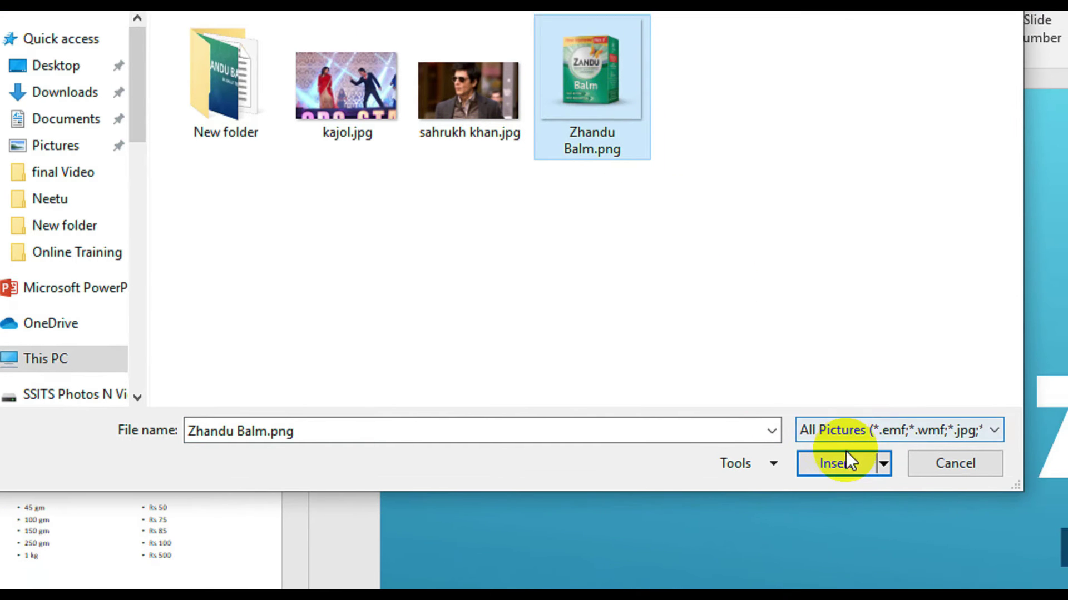
pyautogui.click(871, 574)
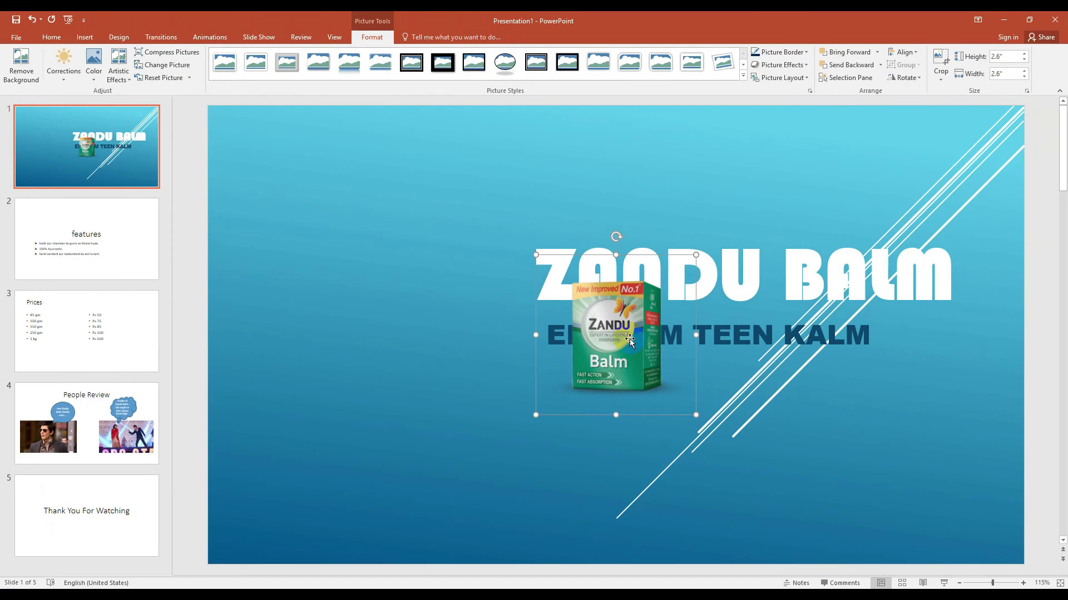
# - Place the balm picture in the empty left half of the slide and enlarge it to about 4.59" square
pyautogui.moveTo(630, 341); pyautogui.dragTo(320, 259)
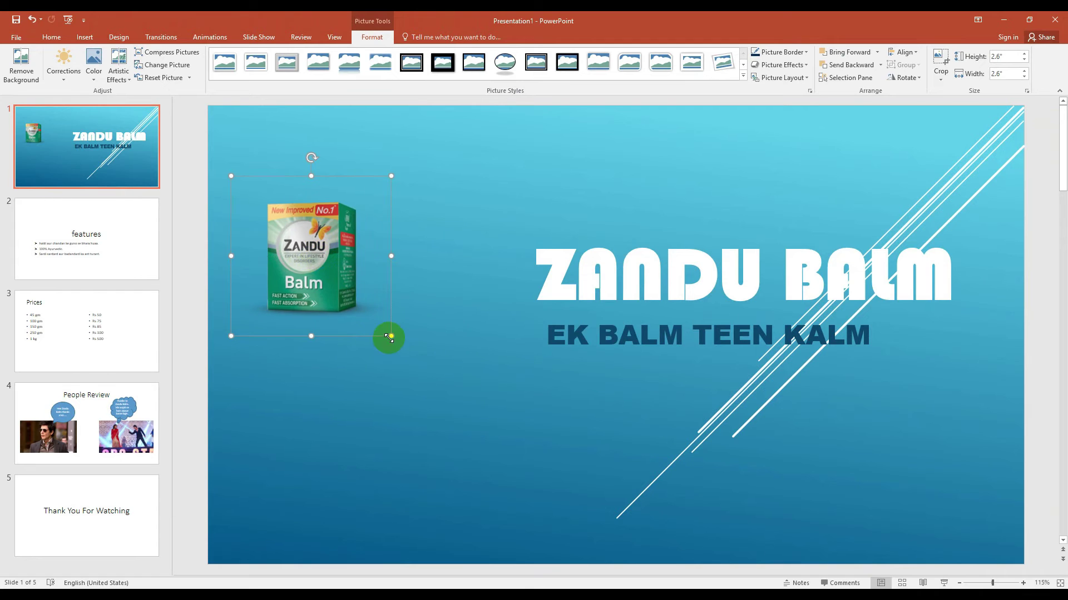
pyautogui.moveTo(392, 340); pyautogui.dragTo(488, 444)
pyautogui.moveTo(424, 310); pyautogui.dragTo(416, 302)
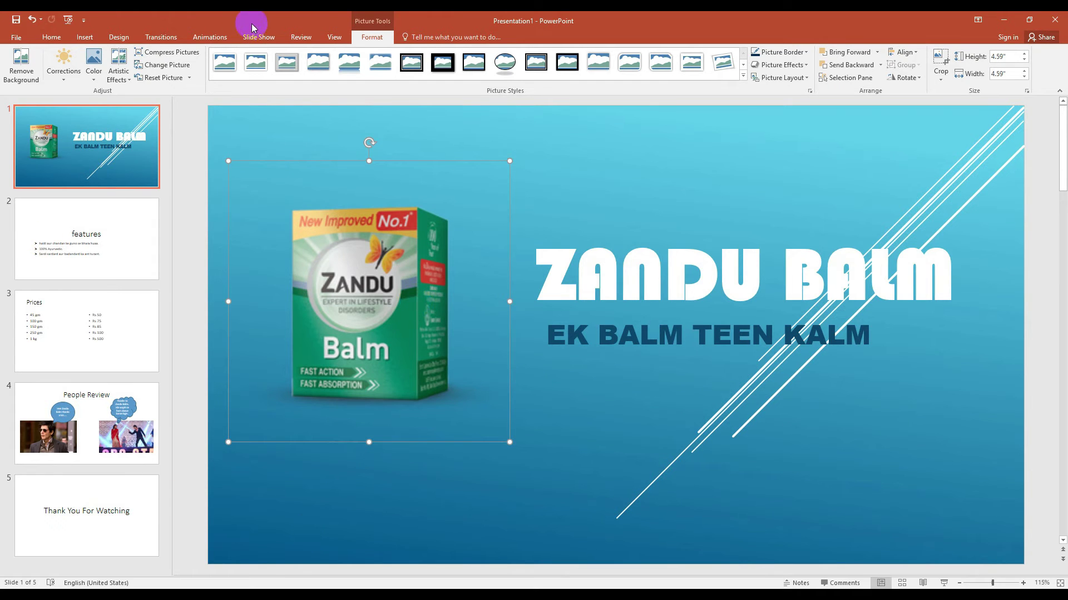
pyautogui.click(367, 39)
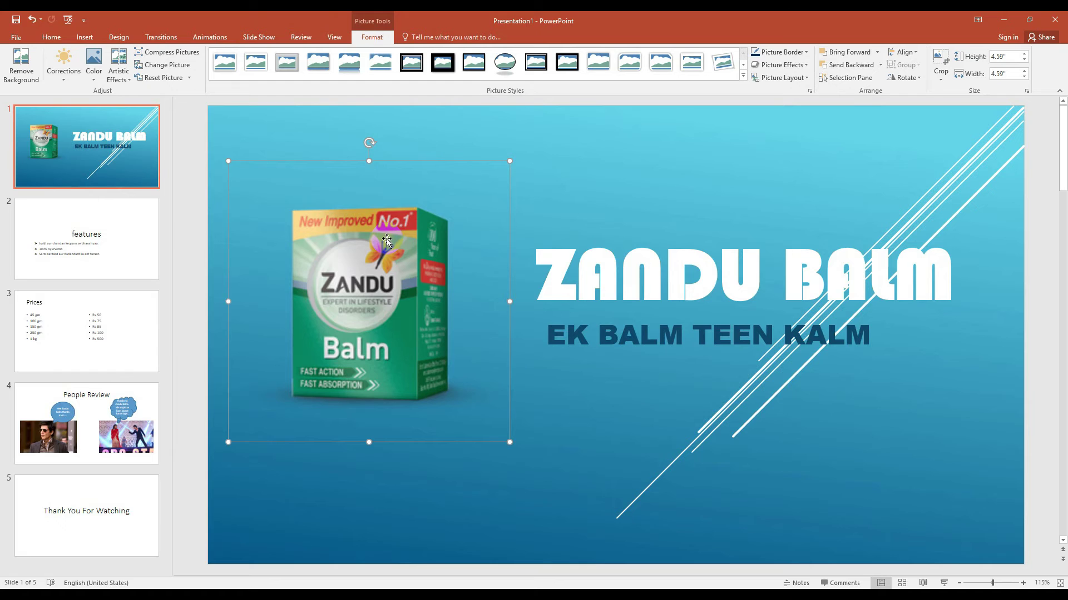
pyautogui.click(368, 38)
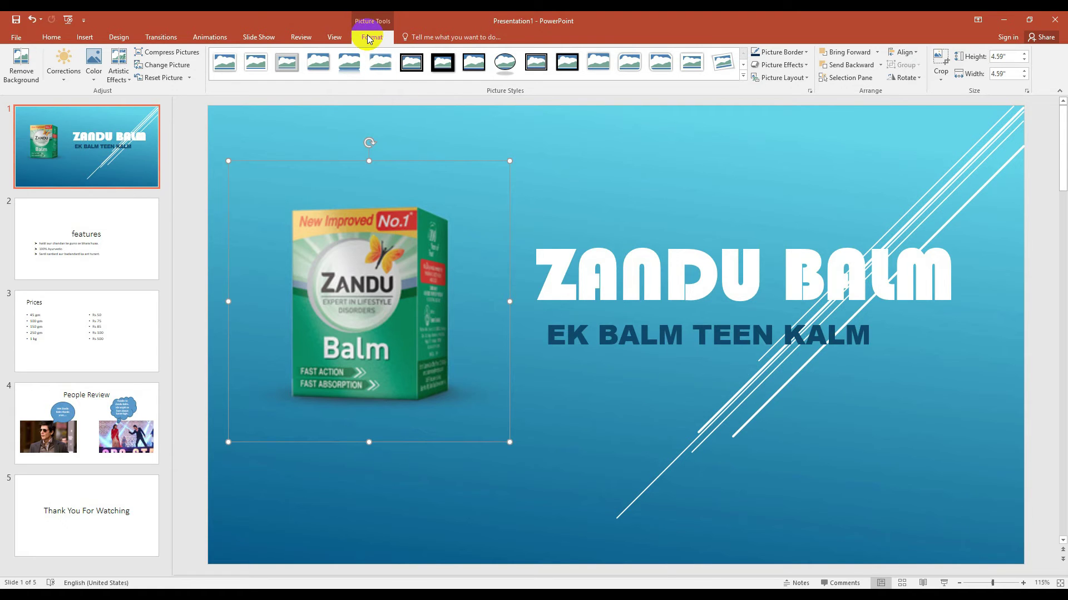
pyautogui.click(561, 159)
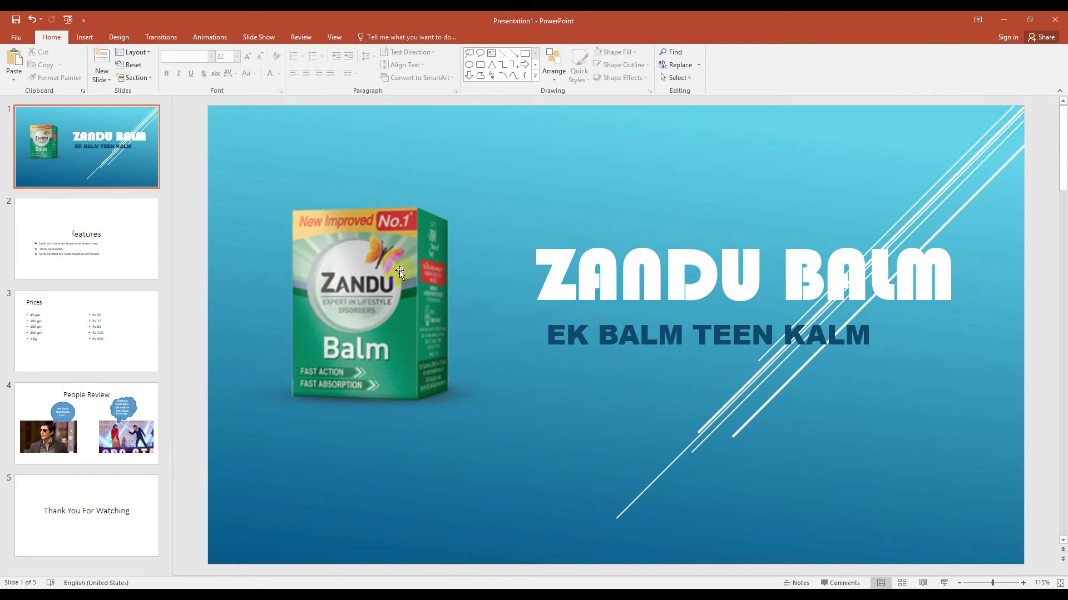
# - Apply the last preset picture effect in the bottom row to the balm picture, giving it an angled 3-D look
pyautogui.click(384, 270)
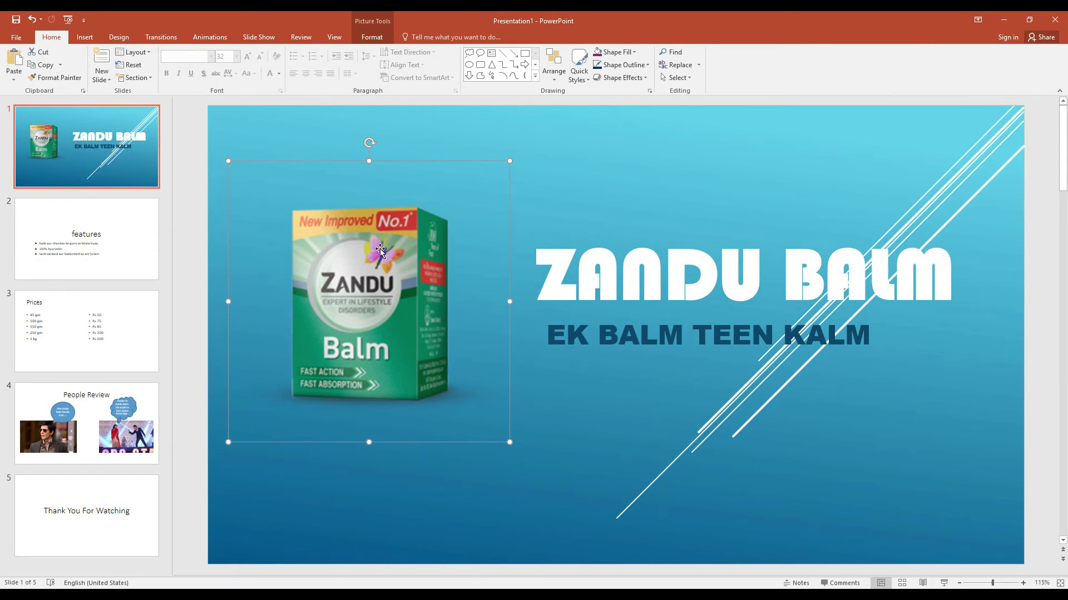
pyautogui.click(374, 36)
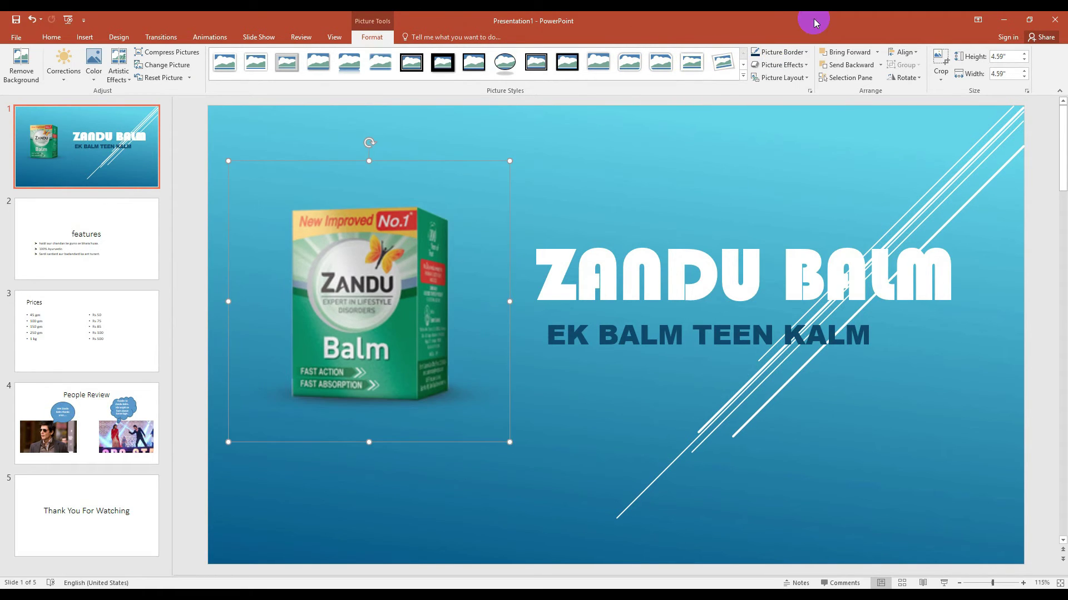
pyautogui.click(800, 51)
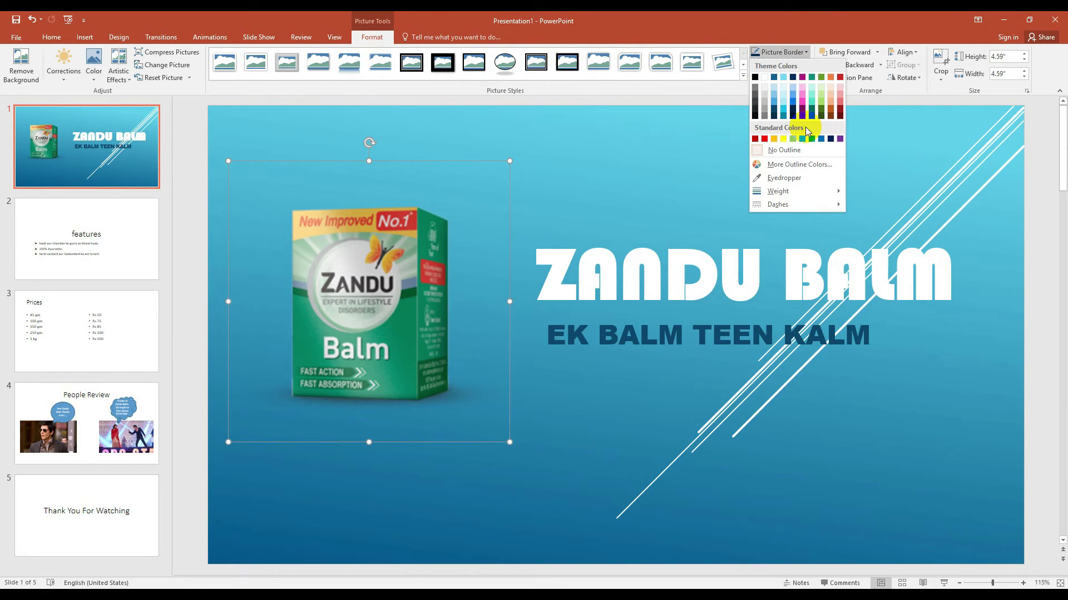
pyautogui.click(769, 17)
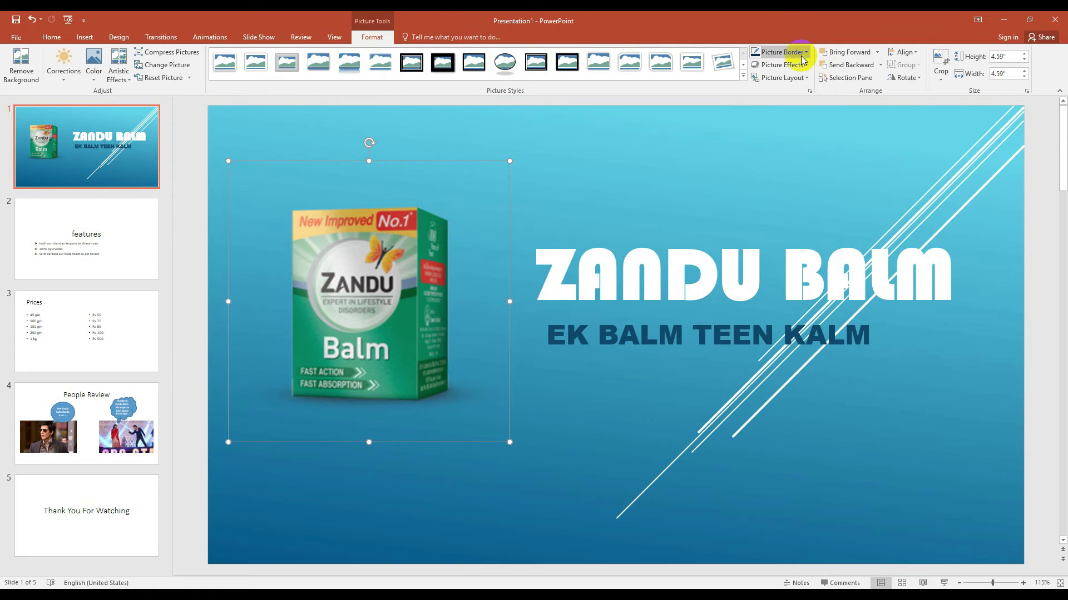
pyautogui.click(801, 65)
pyautogui.moveTo(806, 86)
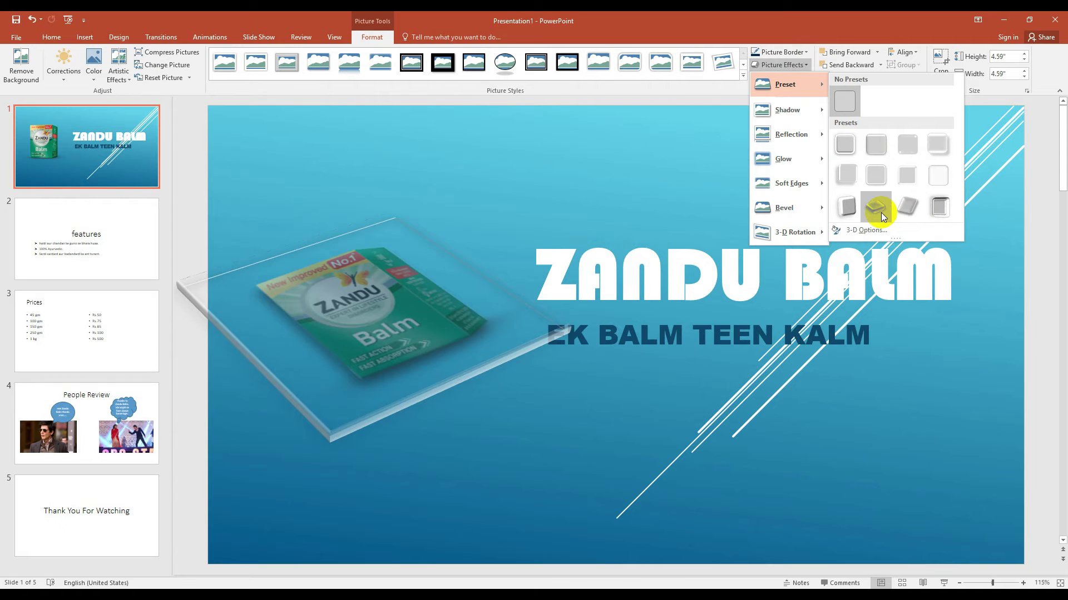
pyautogui.moveTo(801, 110)
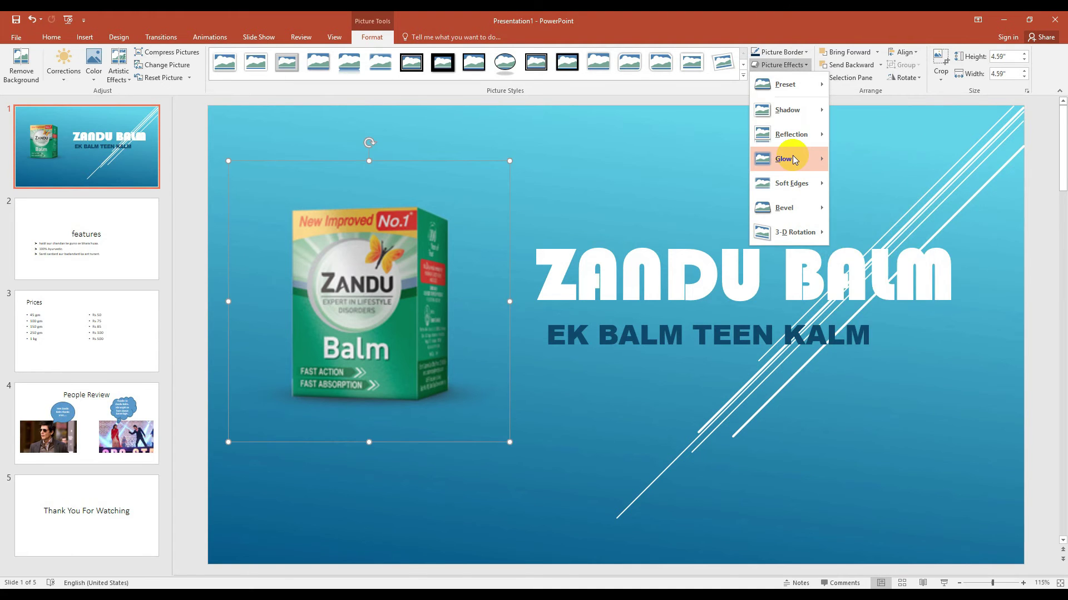
pyautogui.moveTo(801, 184)
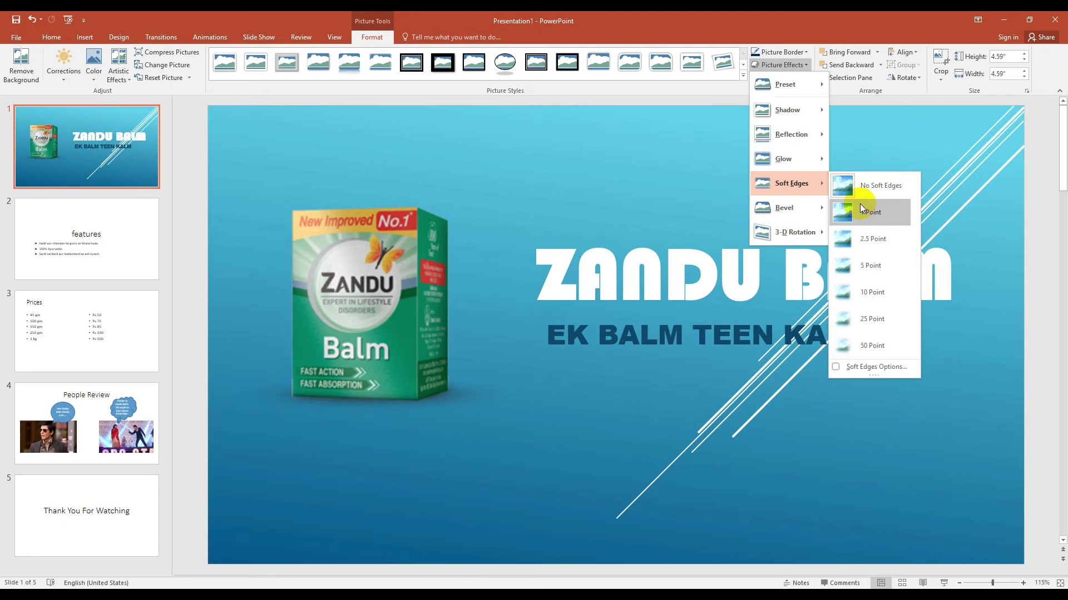
pyautogui.moveTo(808, 134)
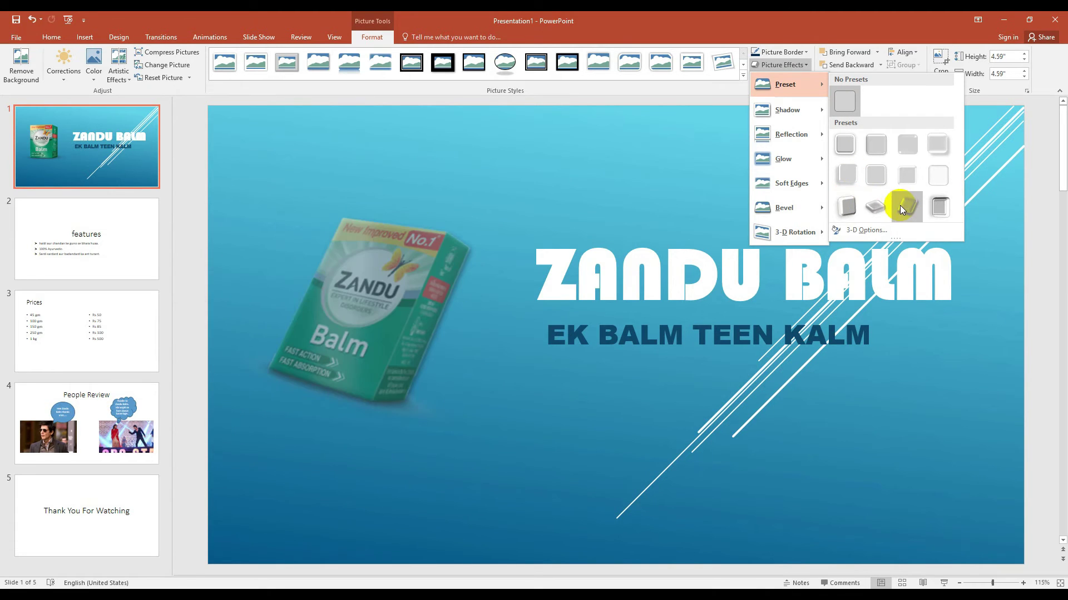
pyautogui.click(938, 209)
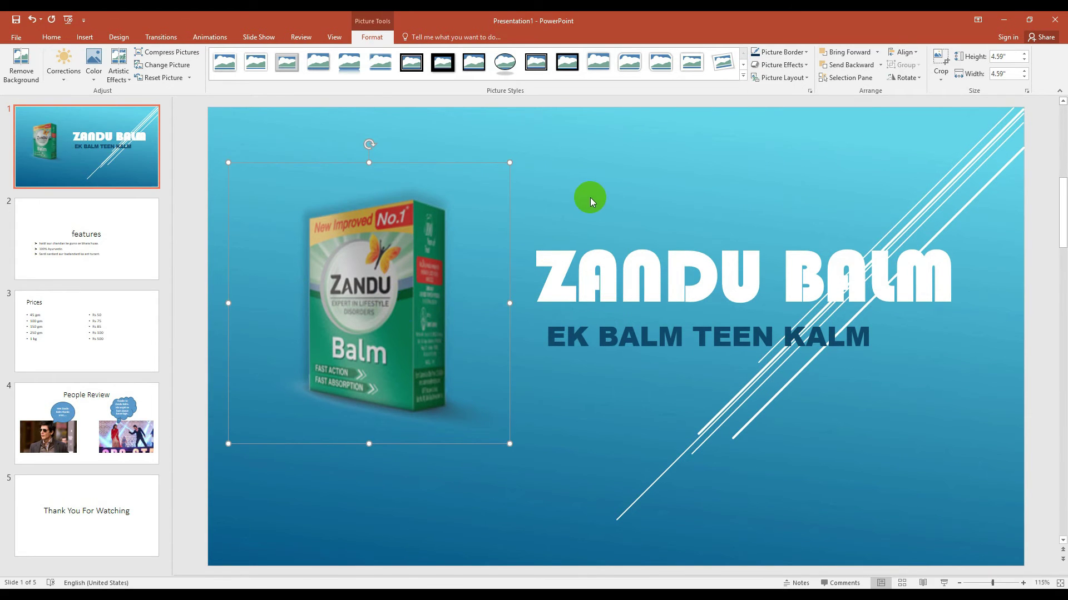
# - Open the features slide and run the slide show from the first slide
pyautogui.click(72, 270)
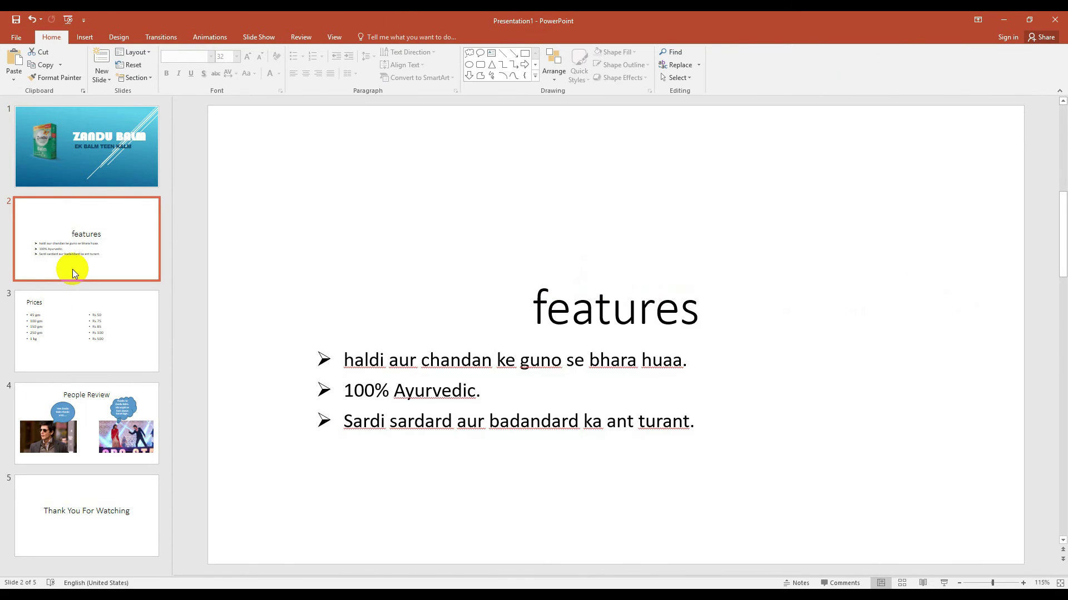
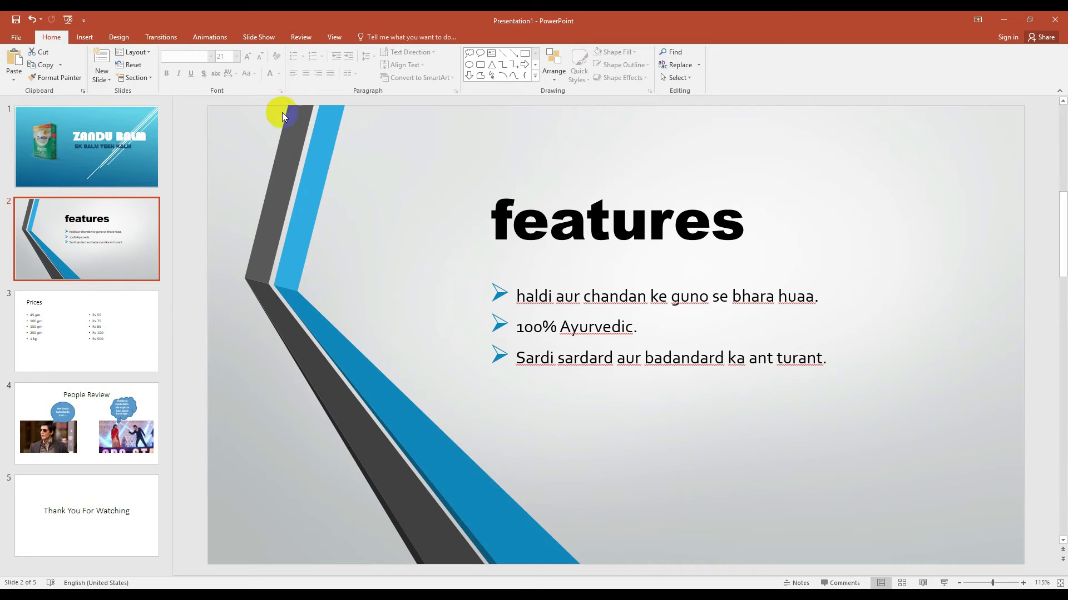
pyautogui.click(258, 37)
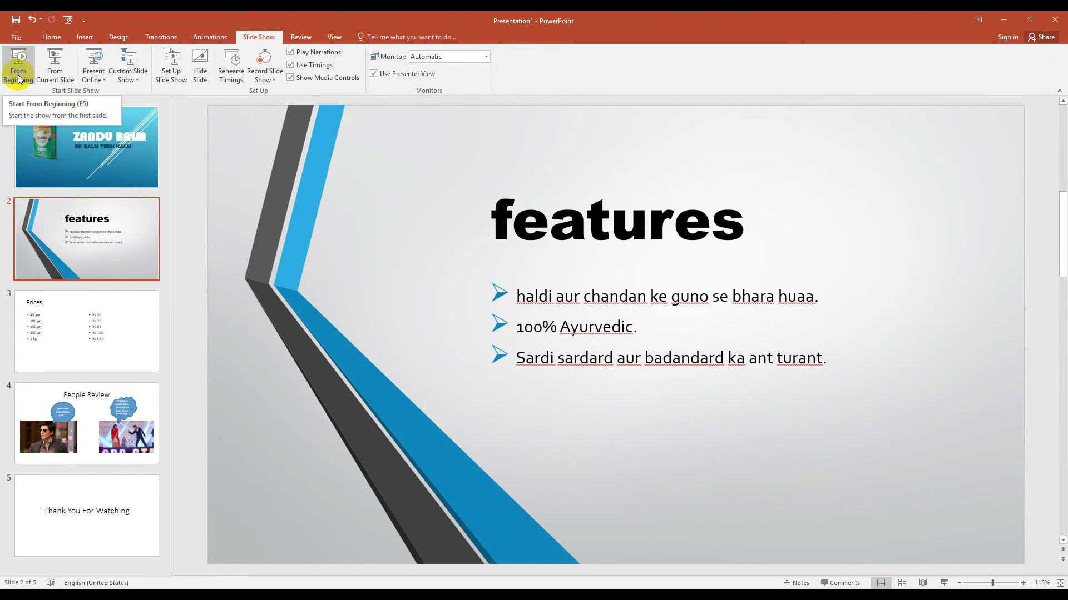
pyautogui.click(18, 75)
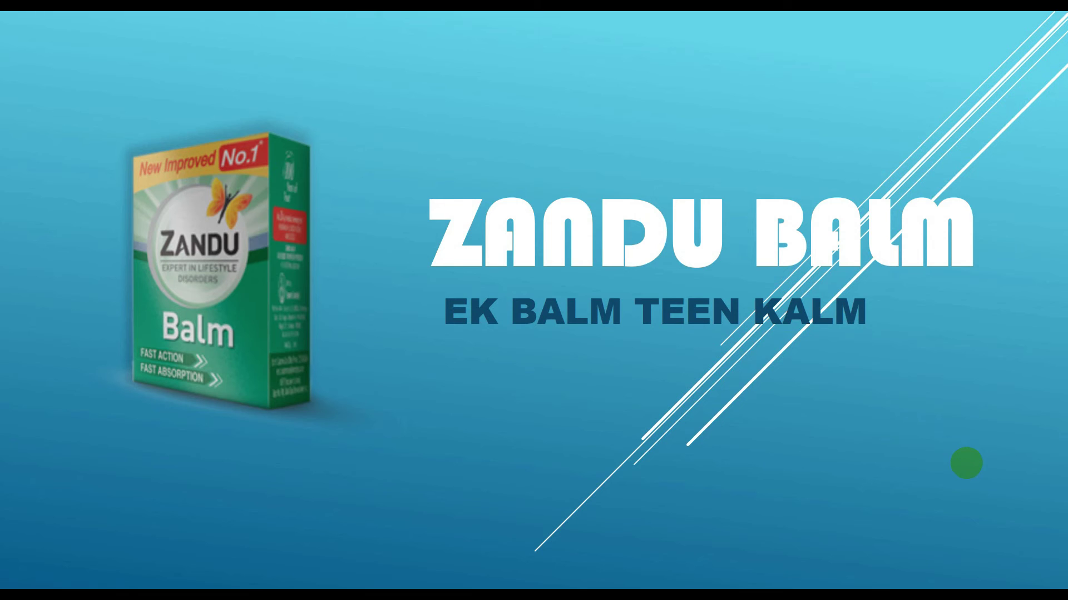
# - Advance the slide show from the title slide through features to the Prices slide, and end the show
pyautogui.click(967, 463)
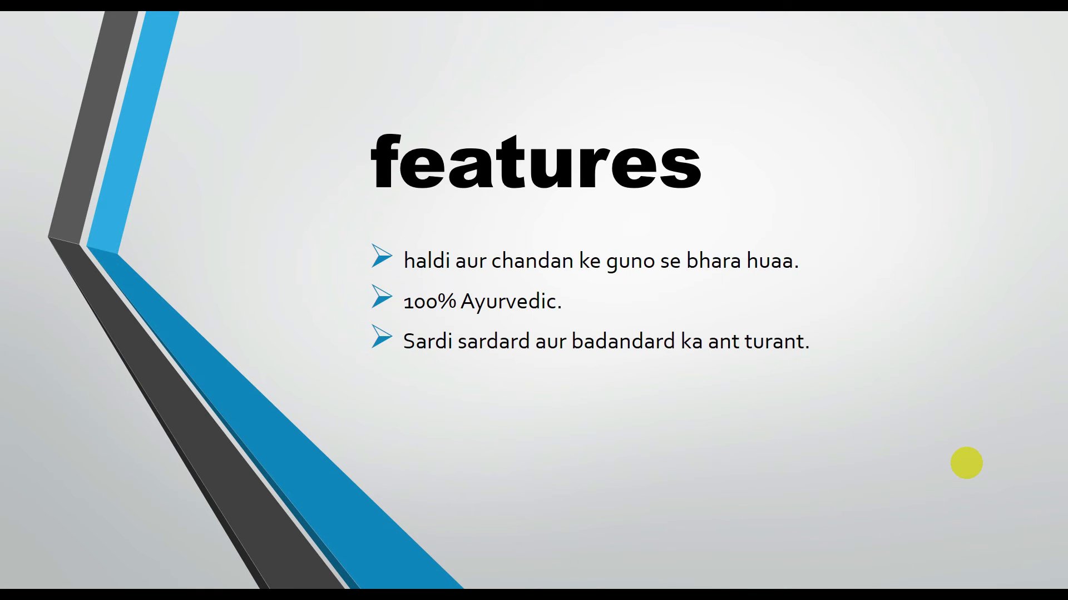
pyautogui.click(967, 463)
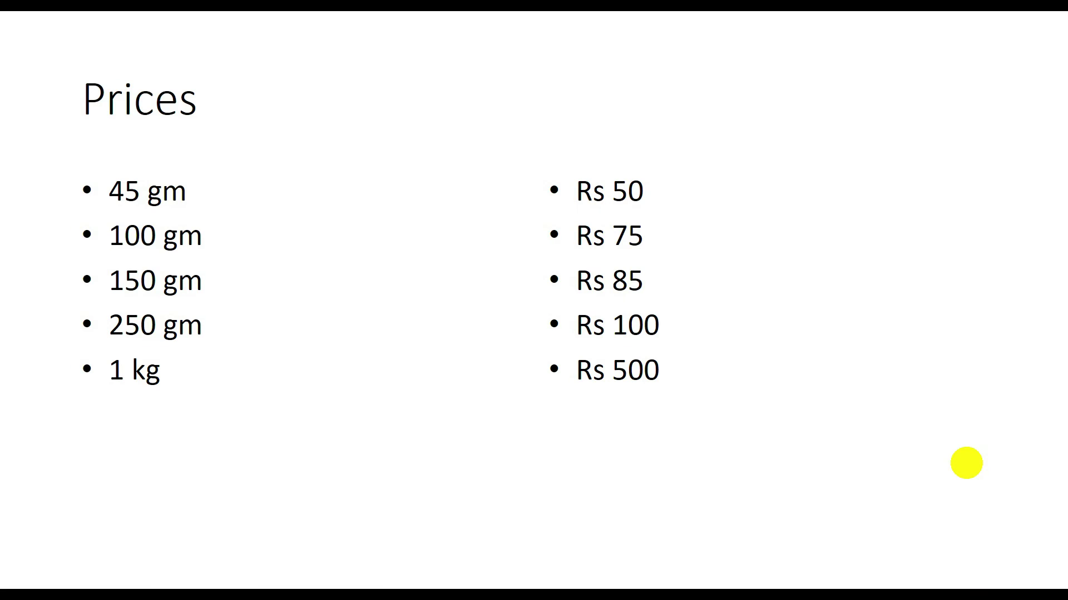
pyautogui.press('Escape')
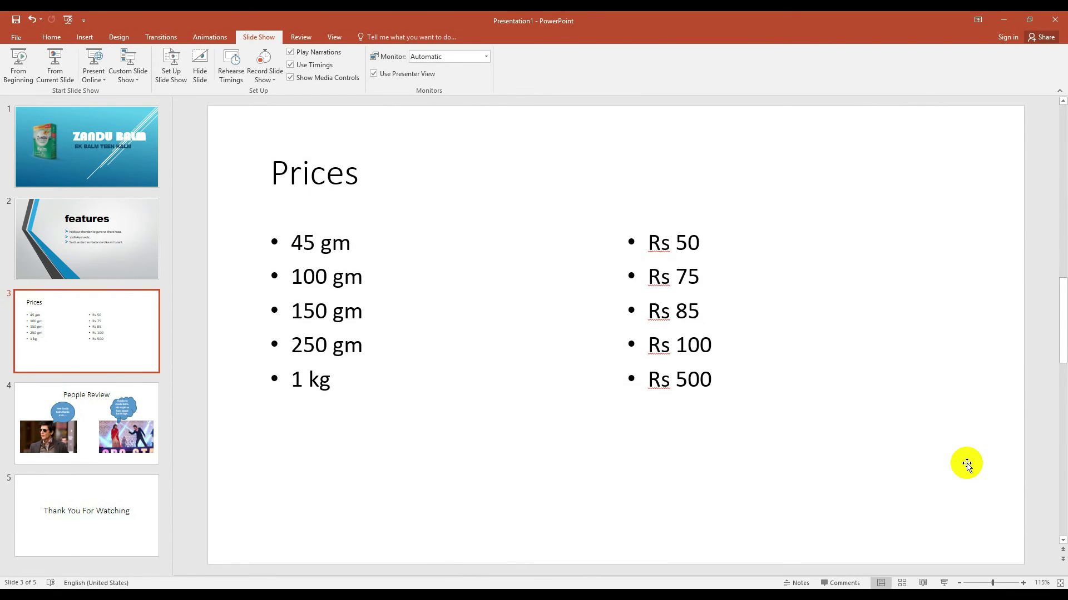
# - Switch back and forth between the title and features slides to examine how one slide changes to the other
pyautogui.click(123, 174)
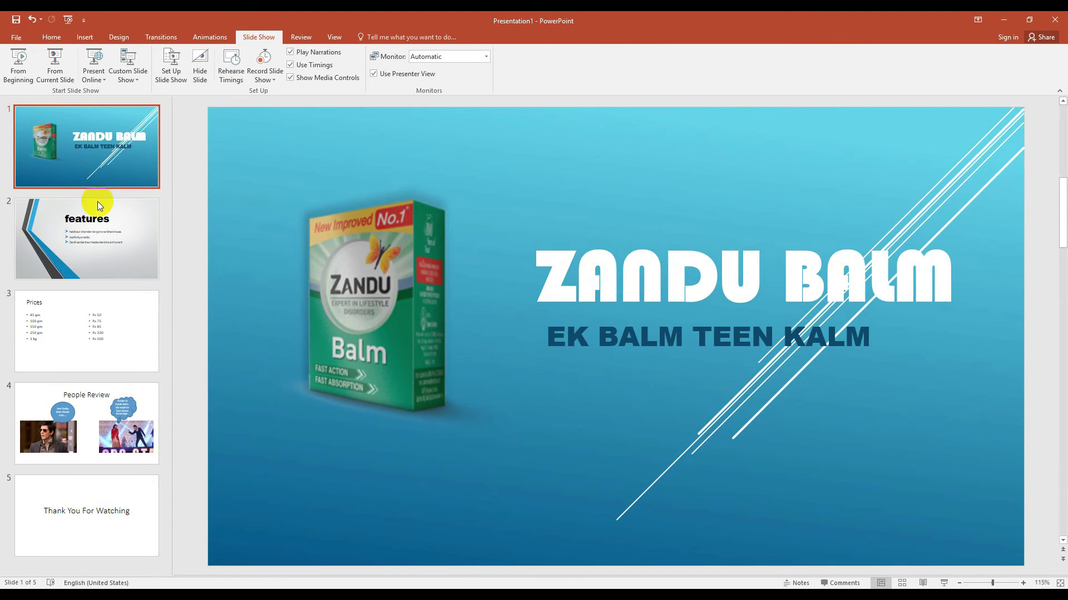
pyautogui.click(85, 233)
pyautogui.click(91, 157)
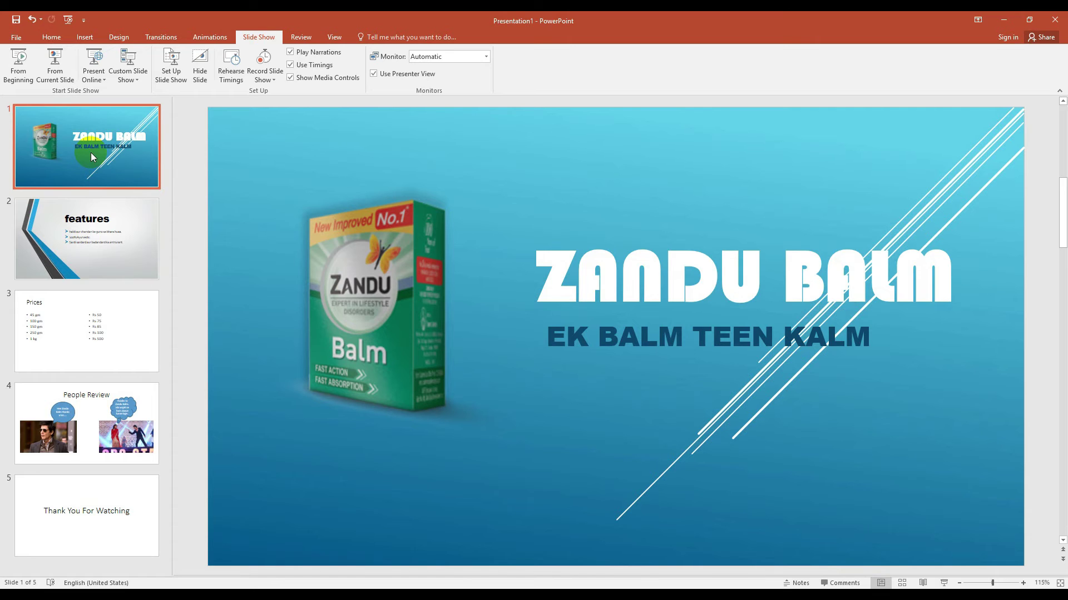
pyautogui.press('Down')
pyautogui.click(92, 156)
pyautogui.press('Down')
pyautogui.click(45, 144)
pyautogui.click(58, 238)
pyautogui.click(70, 168)
pyautogui.click(69, 242)
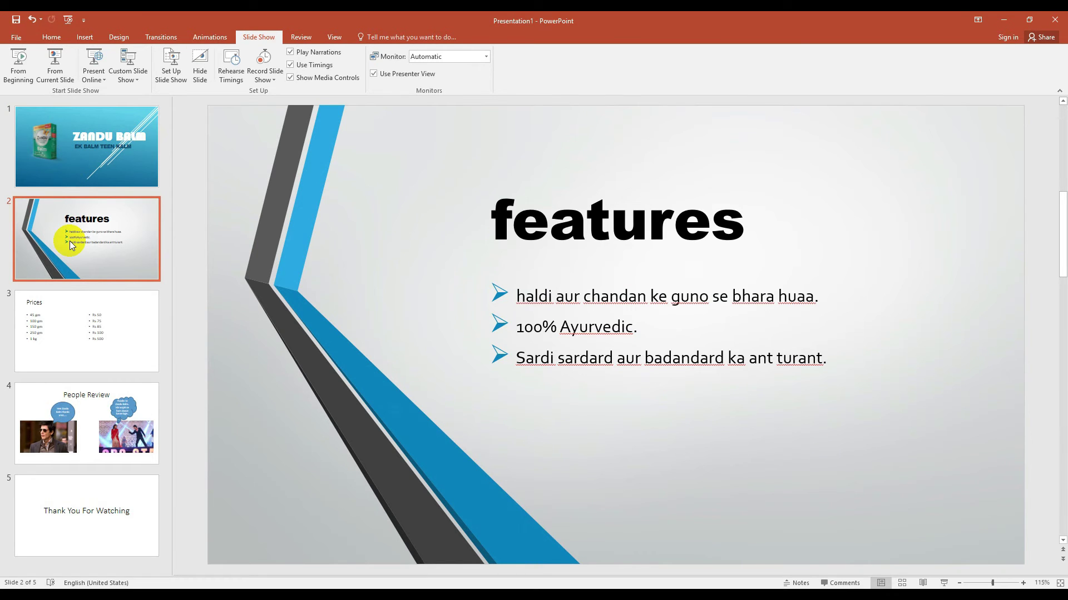
pyautogui.click(81, 151)
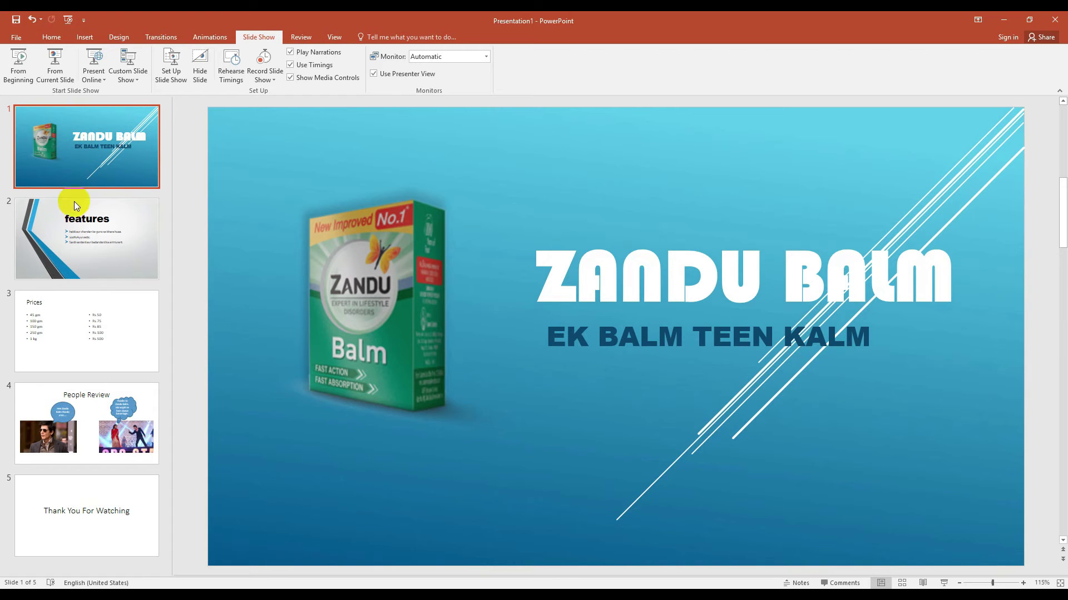
pyautogui.click(74, 233)
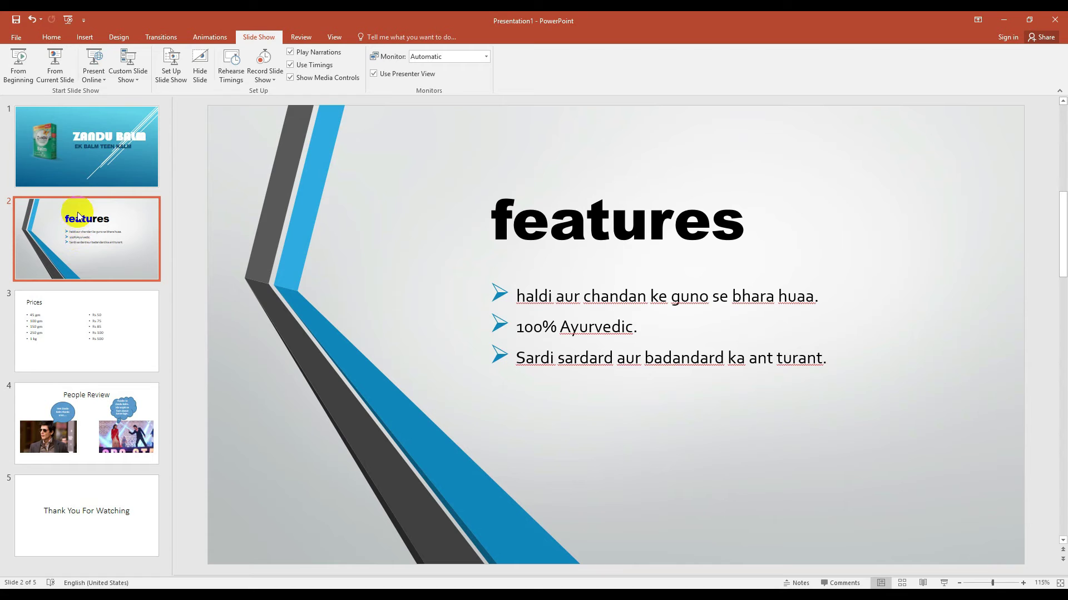
pyautogui.click(553, 210)
pyautogui.click(542, 327)
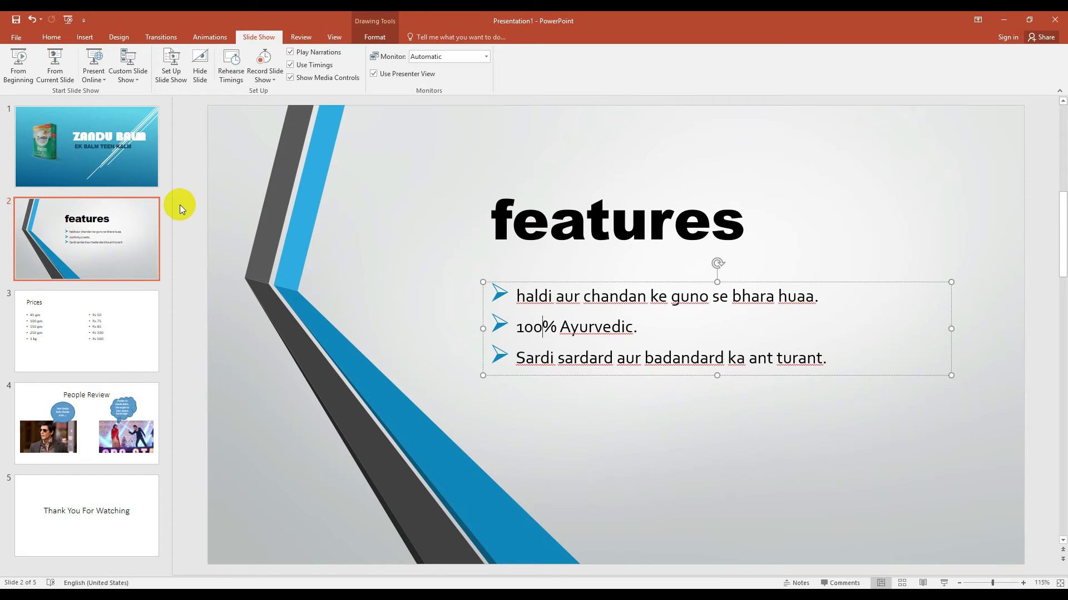
# - Apply the Curtains transition to the title slide and check its duration setting
pyautogui.click(107, 167)
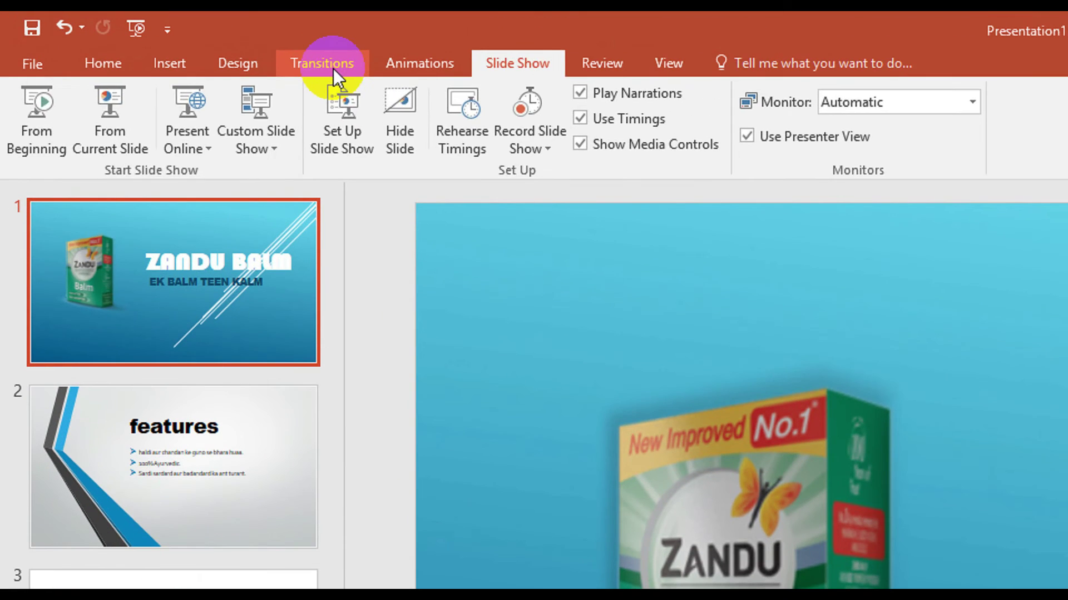
pyautogui.click(163, 38)
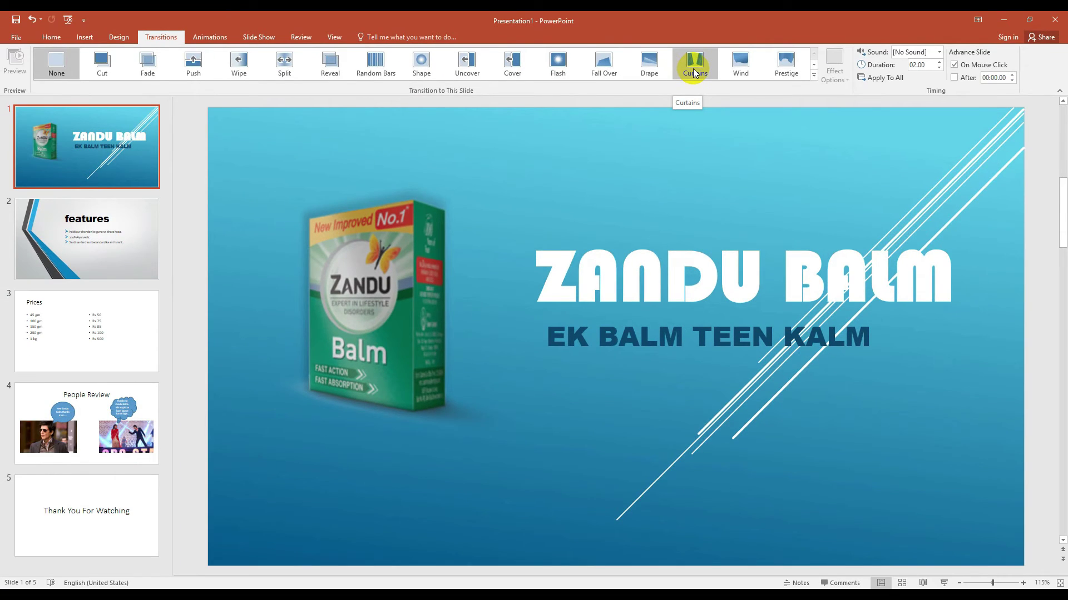
pyautogui.click(694, 72)
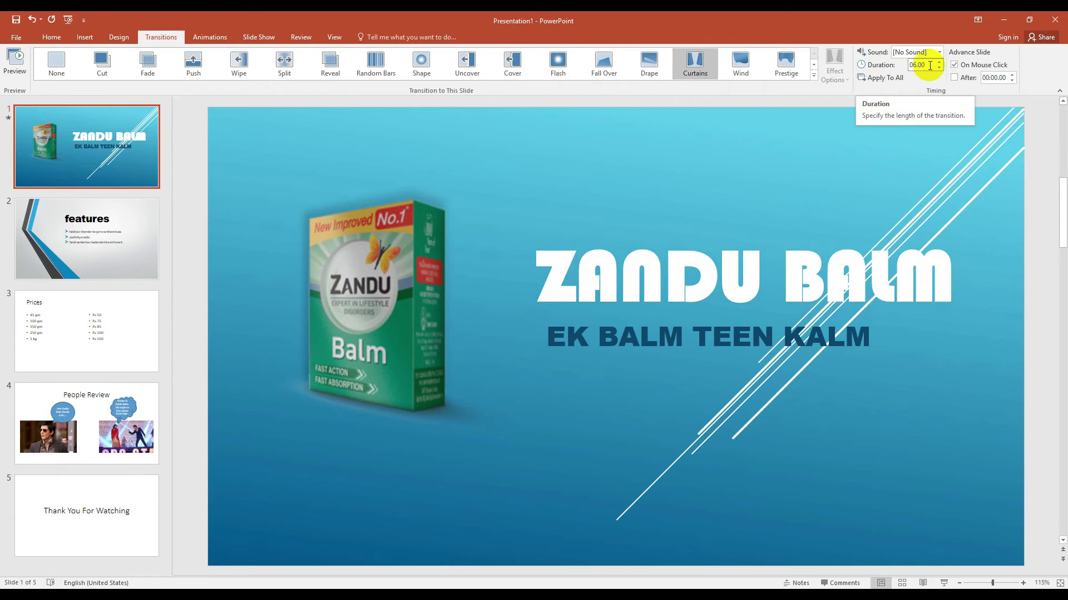
pyautogui.click(923, 65)
pyautogui.click(927, 65)
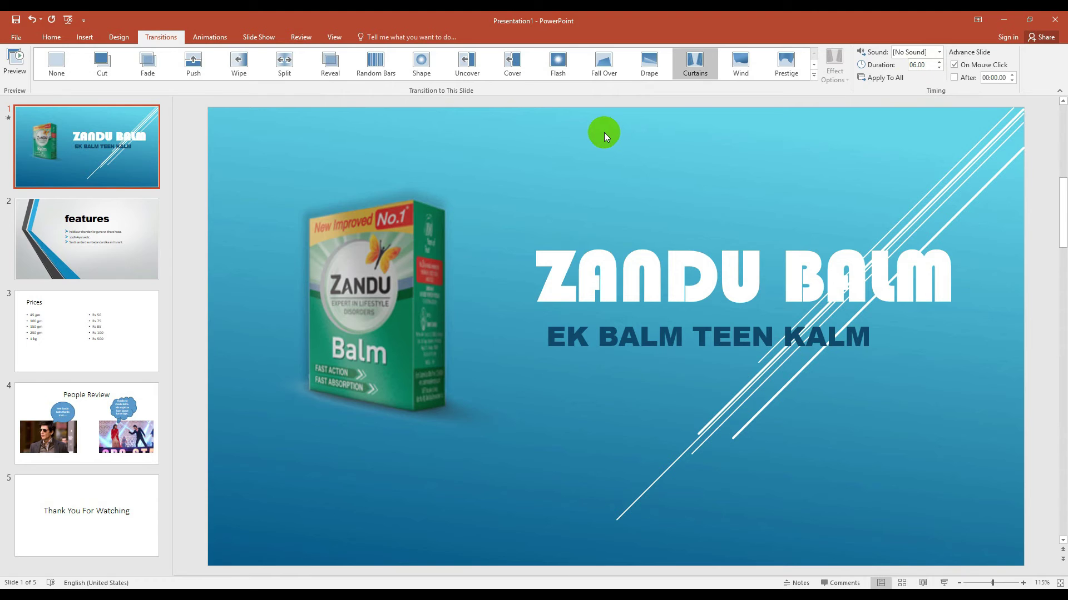
# - Run the slide show from the beginning to preview the title slide's Curtains transition, and end the show
pyautogui.click(264, 37)
pyautogui.click(16, 62)
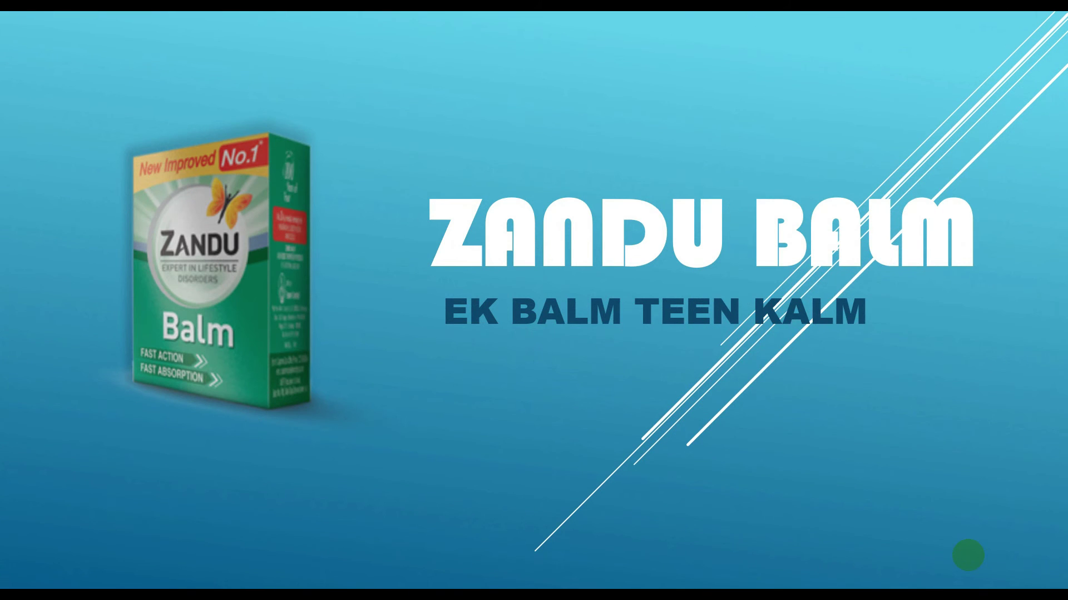
pyautogui.press('Escape')
# - Browse the full range of transitions and apply the Wipe transition to the features slide
pyautogui.click(154, 36)
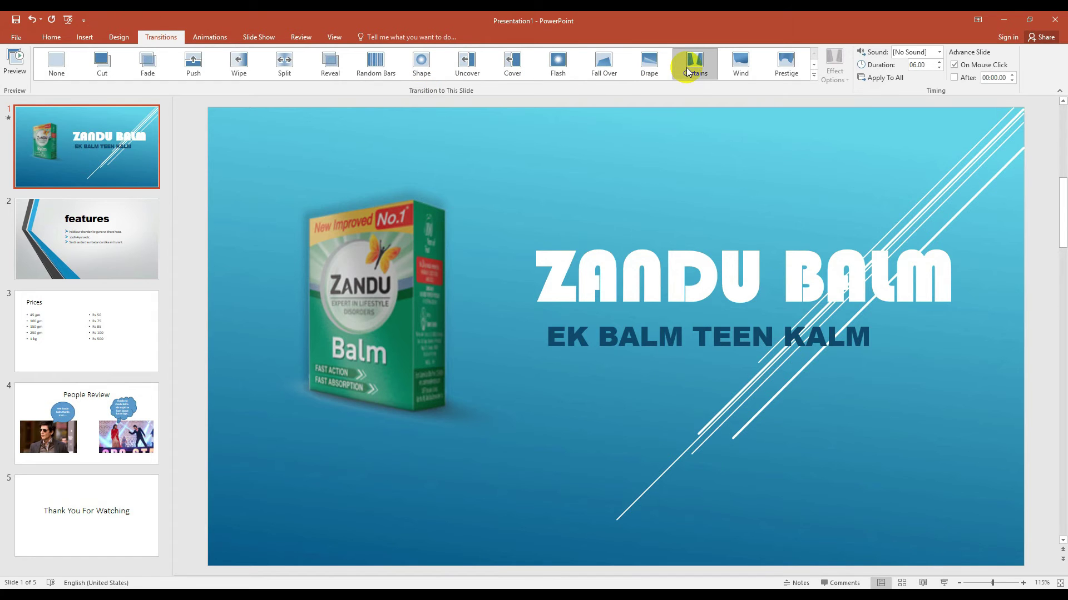
pyautogui.click(813, 75)
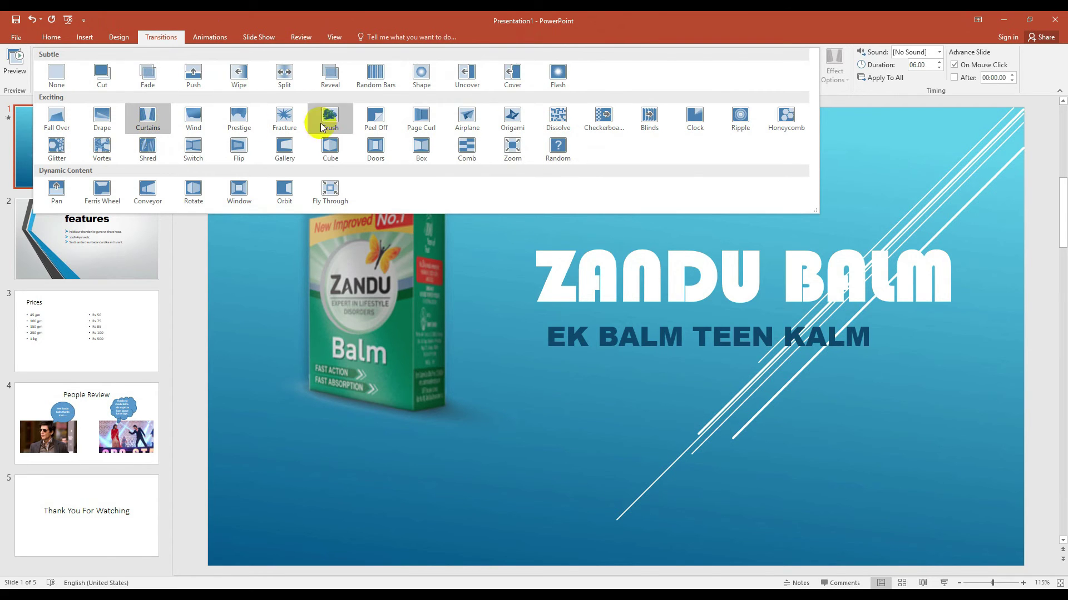
pyautogui.click(604, 29)
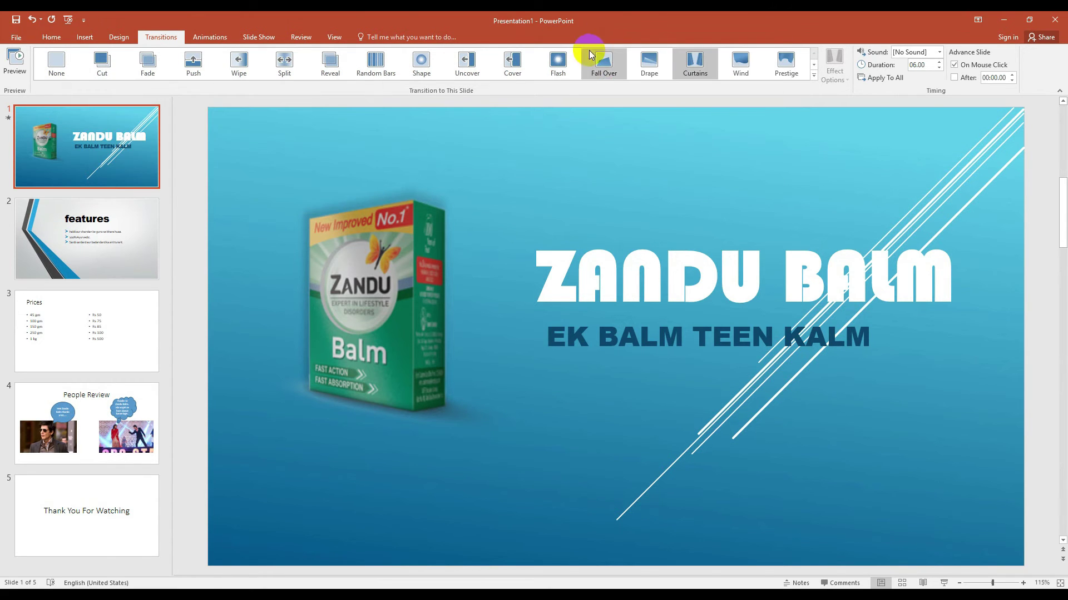
pyautogui.click(94, 224)
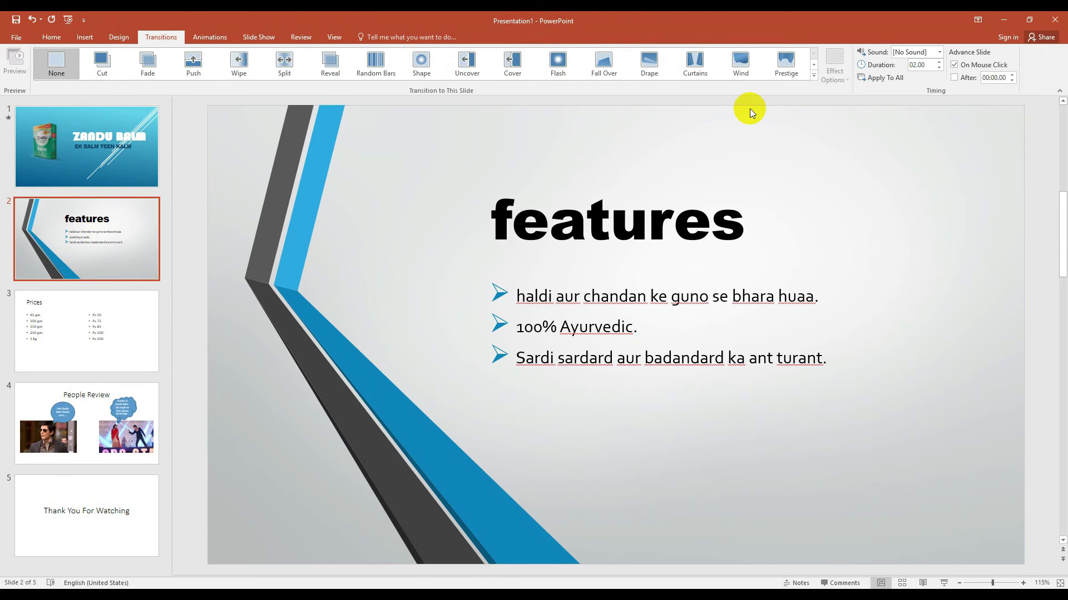
pyautogui.click(690, 42)
pyautogui.click(236, 66)
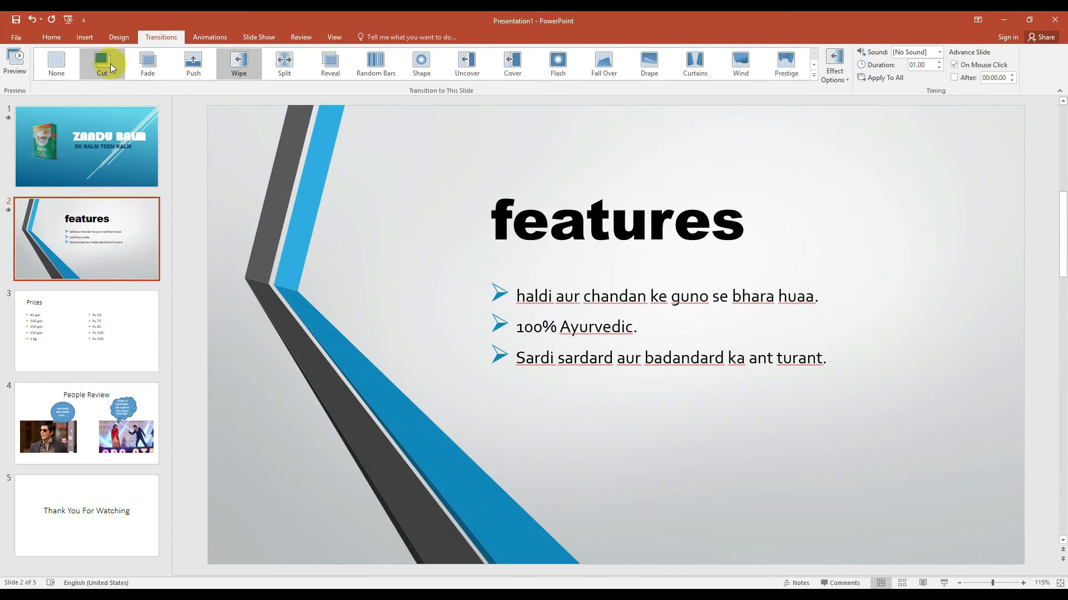
# - Play the show from the first slide through to the features slide to preview both transitions, and end it
pyautogui.click(258, 37)
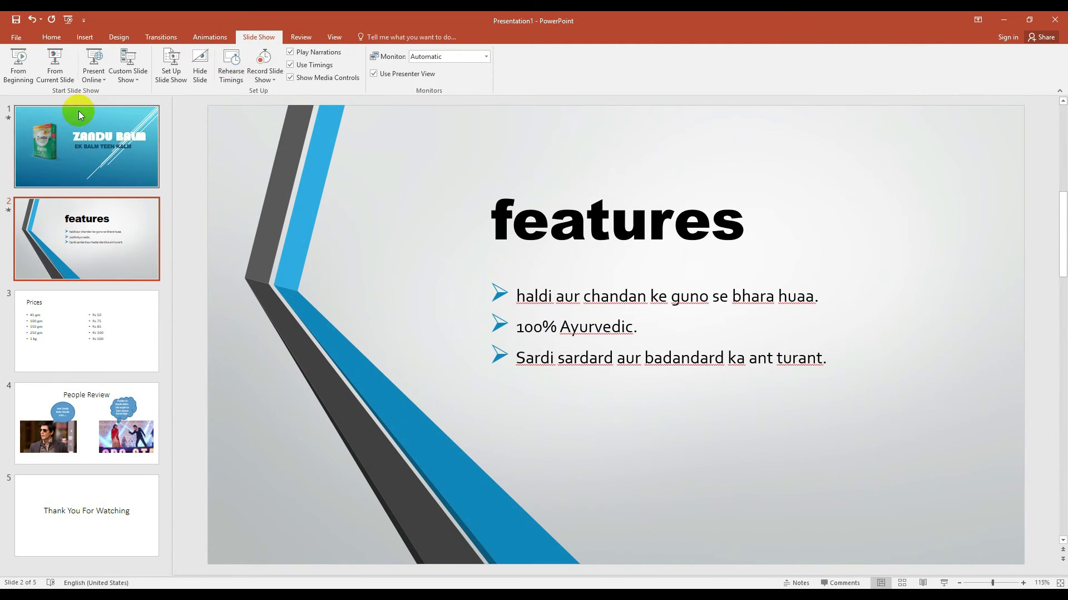
pyautogui.click(18, 64)
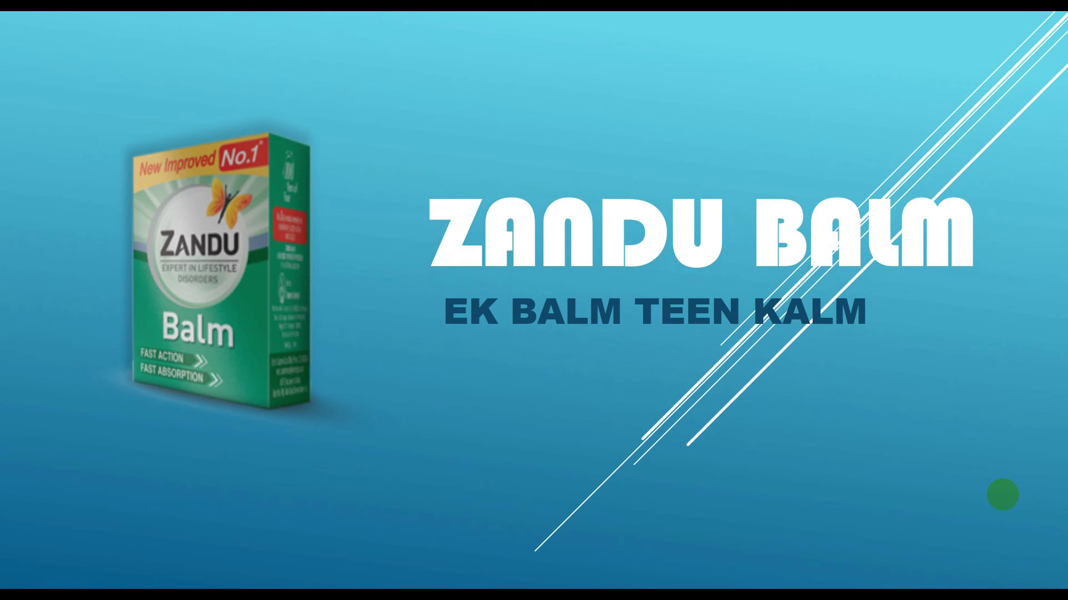
pyautogui.click(1002, 495)
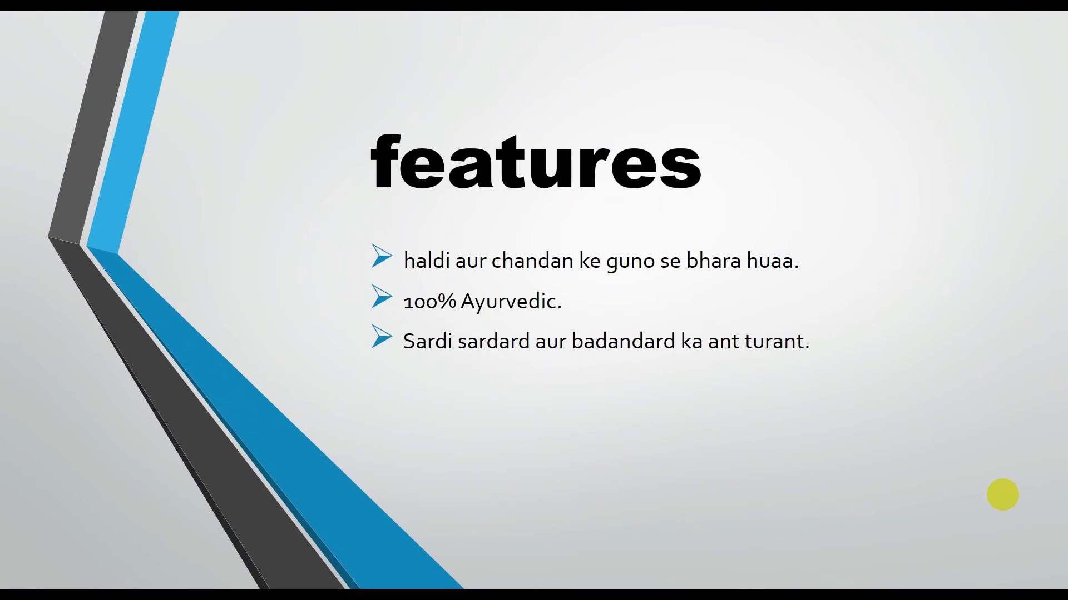
pyautogui.press('Escape')
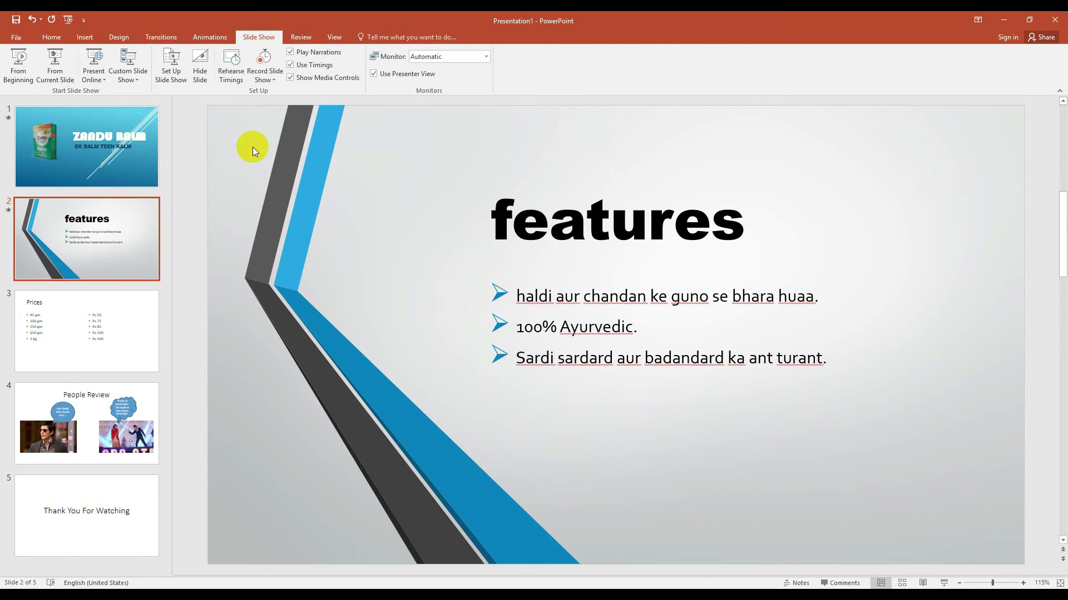
# - Select the title, tagline and balm picture on the title slide in turn to examine its separate objects
pyautogui.click(68, 142)
pyautogui.click(694, 278)
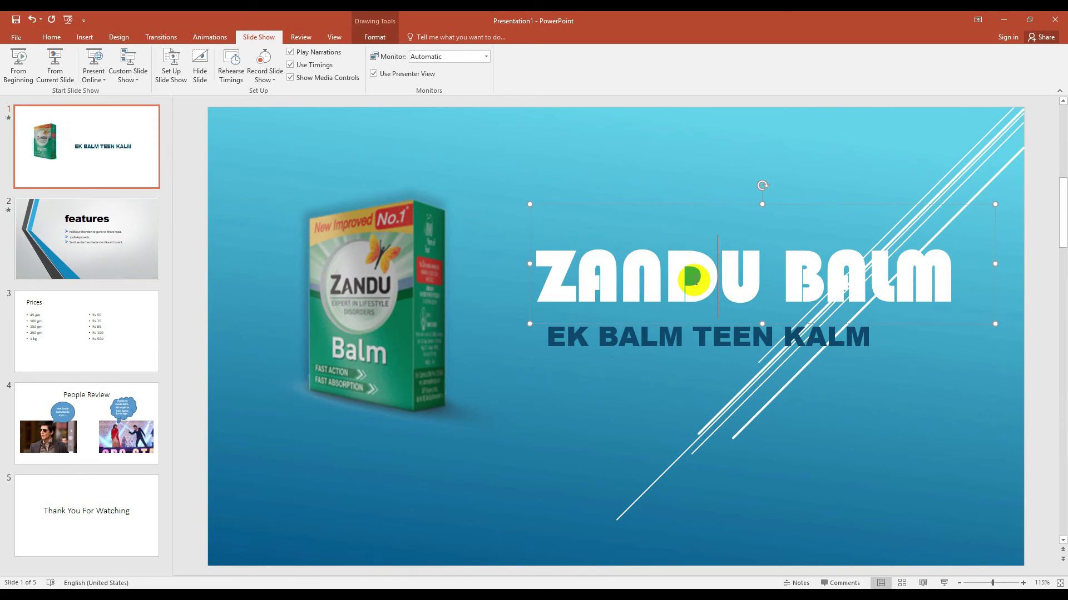
pyautogui.click(468, 297)
pyautogui.click(578, 331)
pyautogui.click(598, 282)
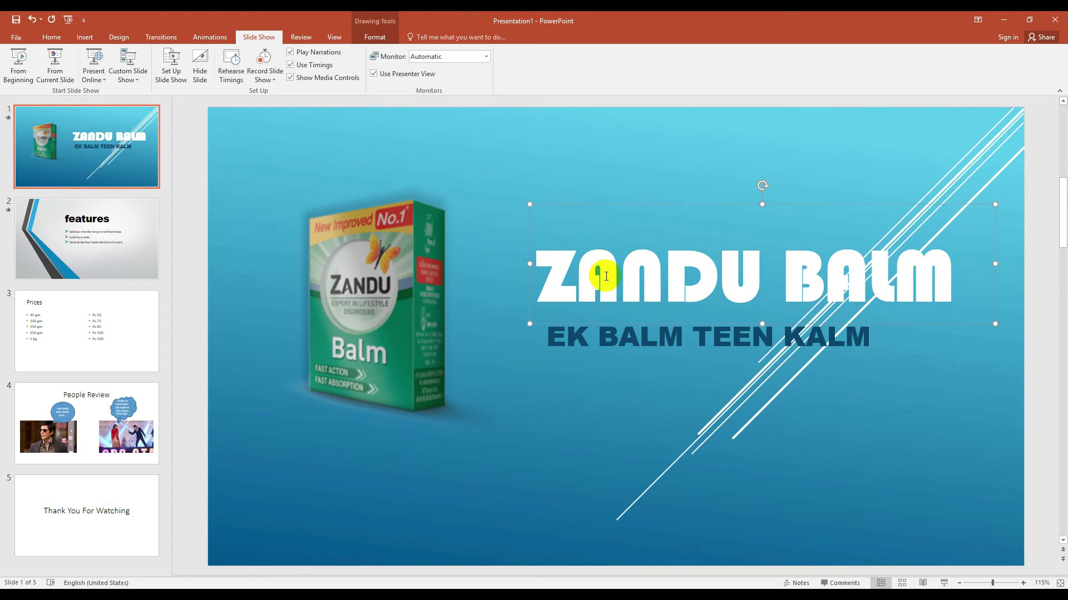
pyautogui.moveTo(534, 286); pyautogui.dragTo(908, 287)
pyautogui.moveTo(545, 335); pyautogui.dragTo(876, 337)
pyautogui.click(355, 317)
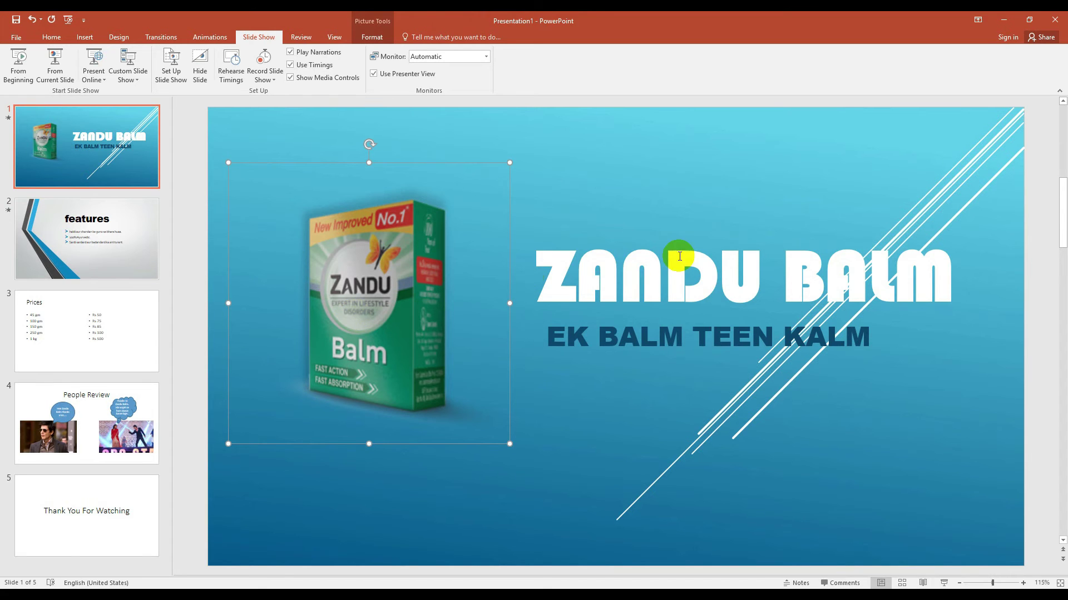
pyautogui.click(579, 339)
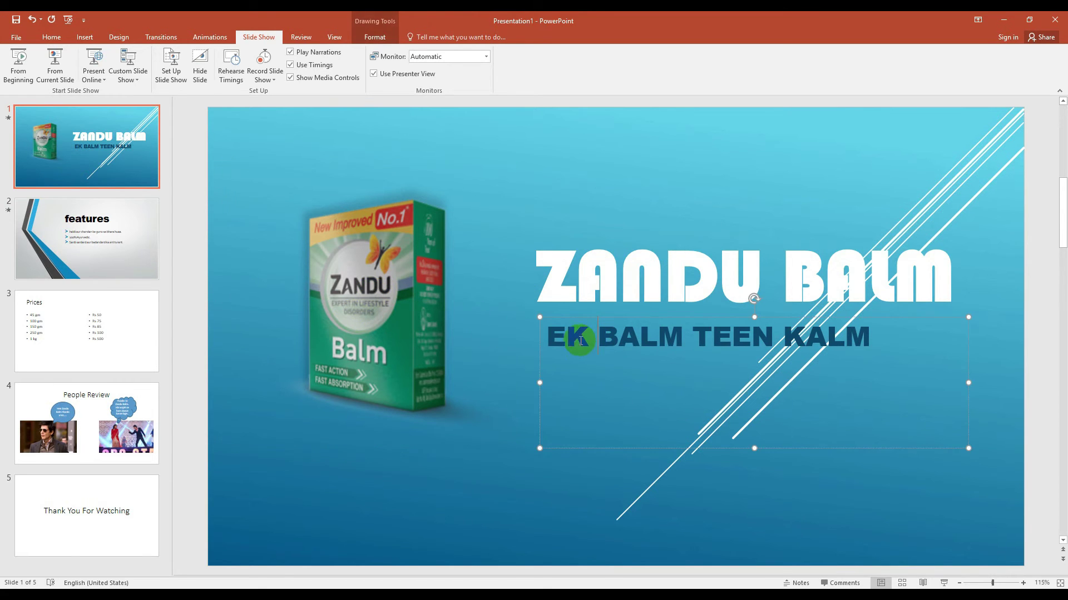
pyautogui.moveTo(544, 338); pyautogui.dragTo(891, 351)
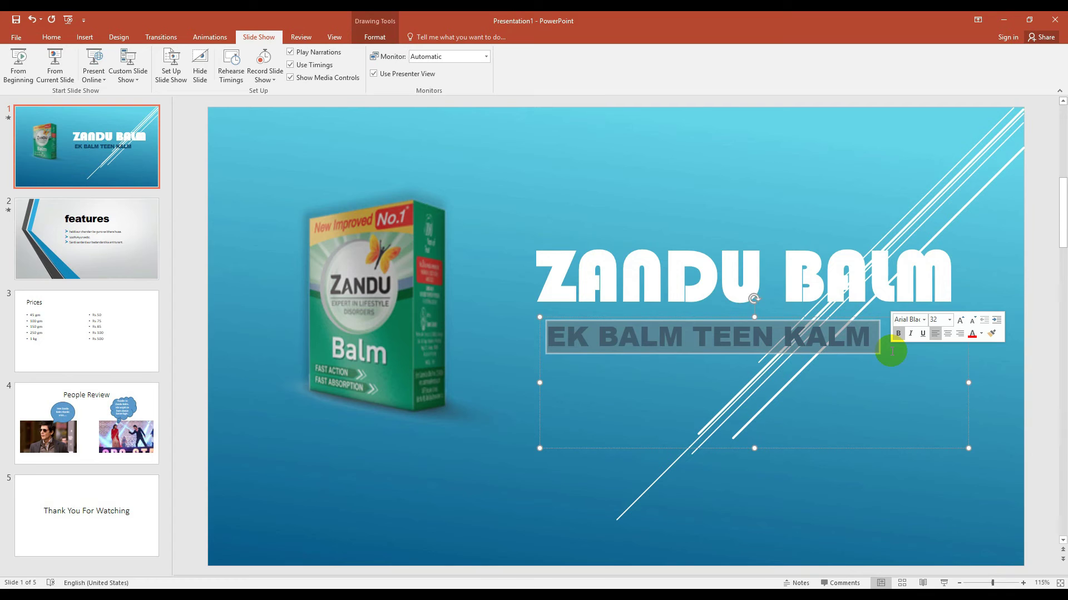
pyautogui.click(695, 290)
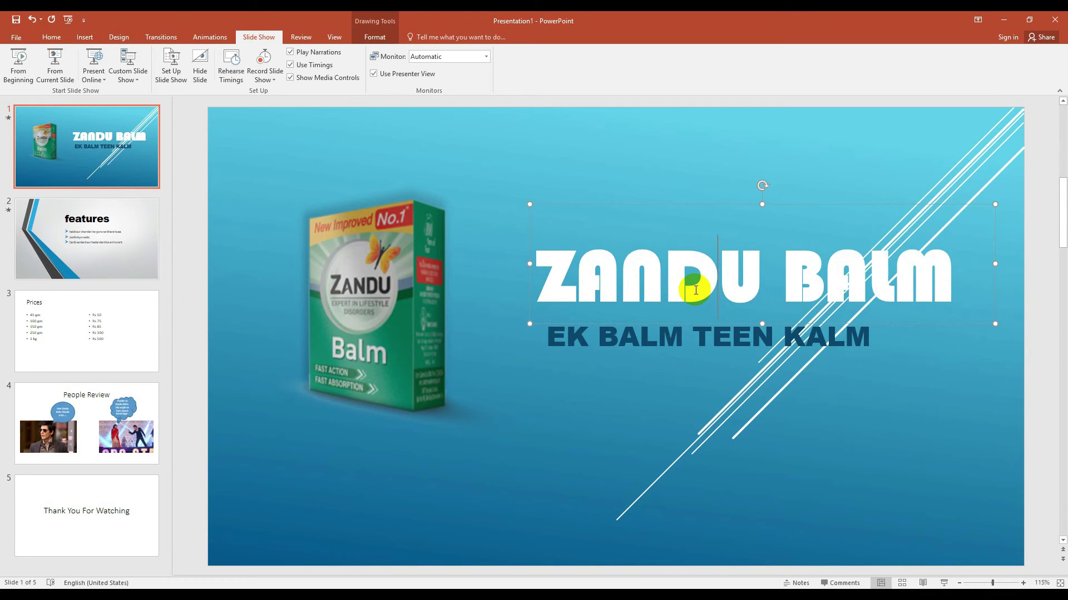
# - Select the ZANDU BALM title text and open the full list of animation effects
pyautogui.moveTo(550, 271); pyautogui.dragTo(944, 286)
pyautogui.click(199, 37)
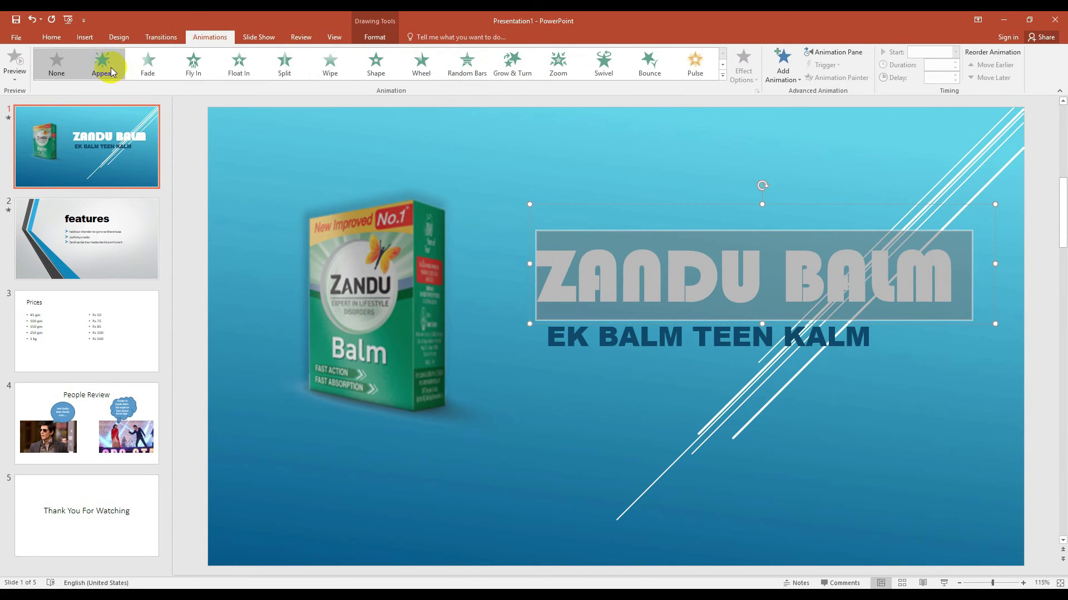
pyautogui.click(722, 75)
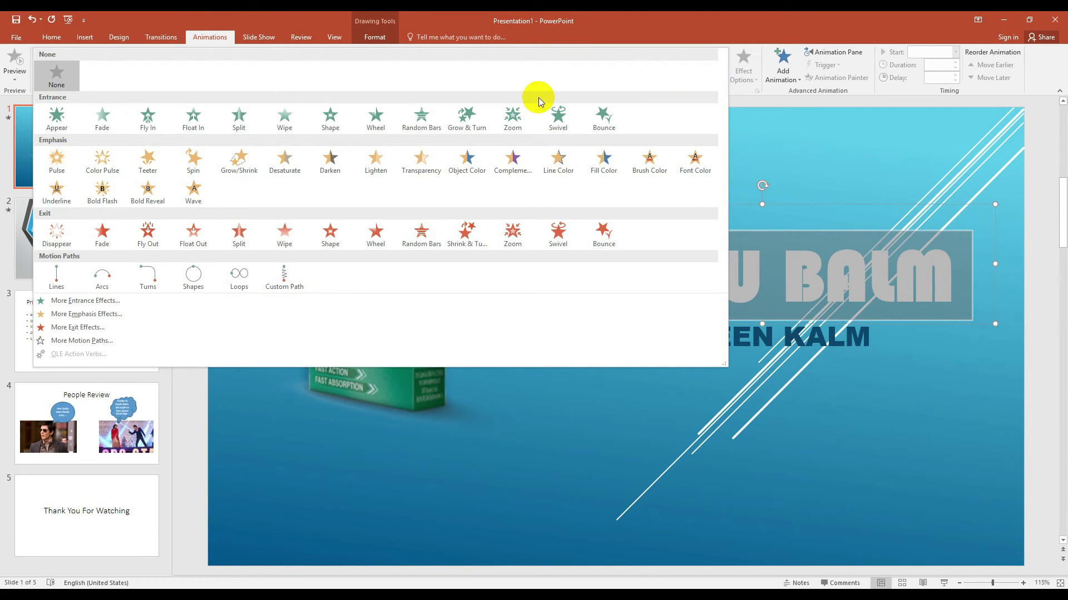
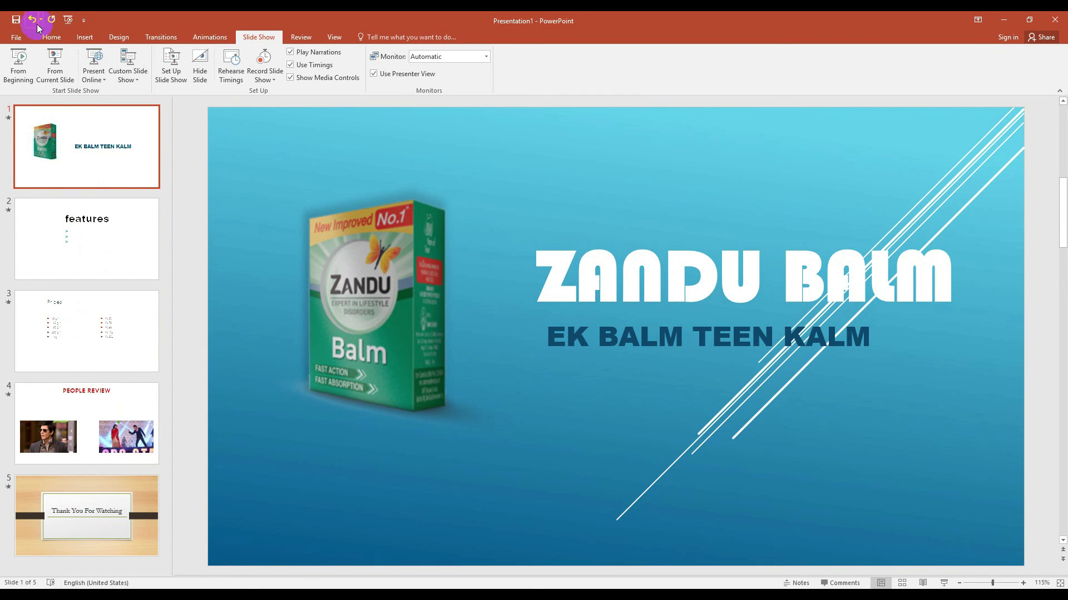
# - Save the presentation as ZANDU BALM.pptx in the PPT folder inside Online Training Webinar on drive D
pyautogui.click(17, 37)
pyautogui.click(31, 126)
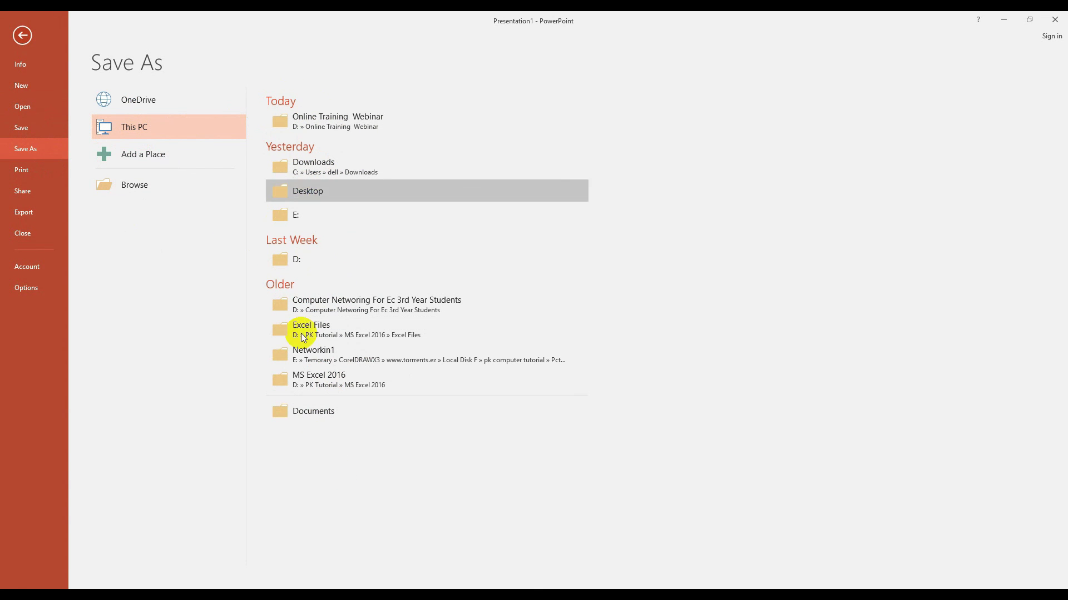
pyautogui.doubleClick(134, 133)
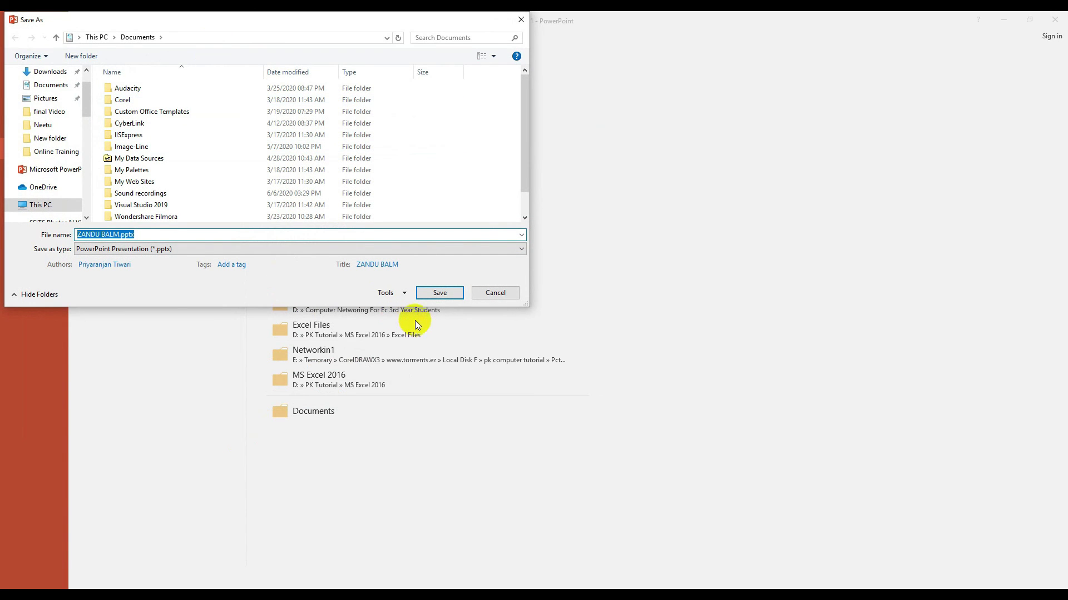
pyautogui.moveTo(526, 303); pyautogui.dragTo(737, 447)
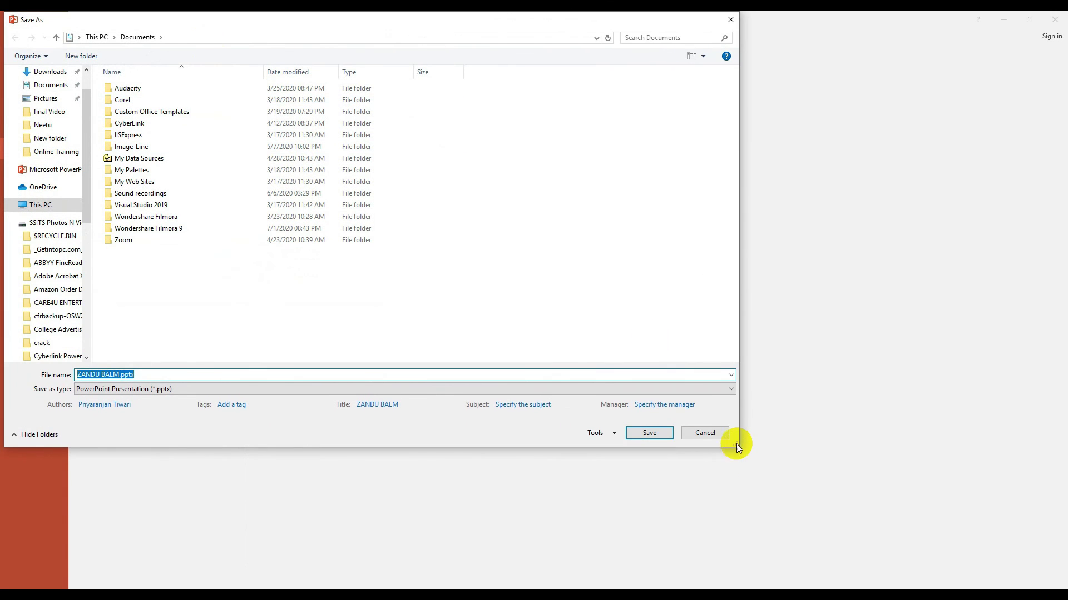
pyautogui.moveTo(316, 25); pyautogui.dragTo(532, 81)
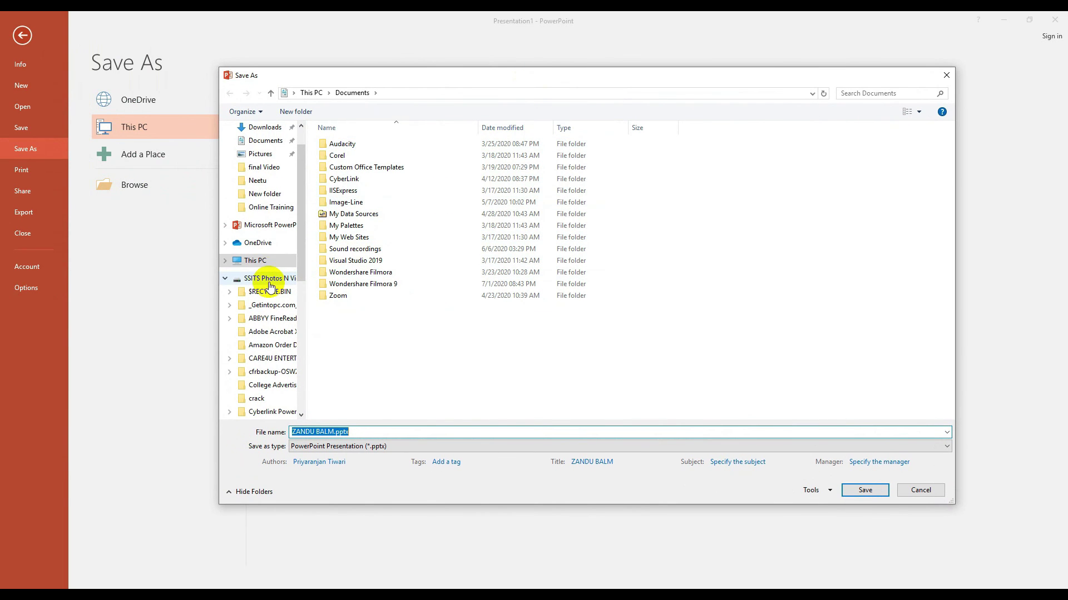
pyautogui.click(255, 260)
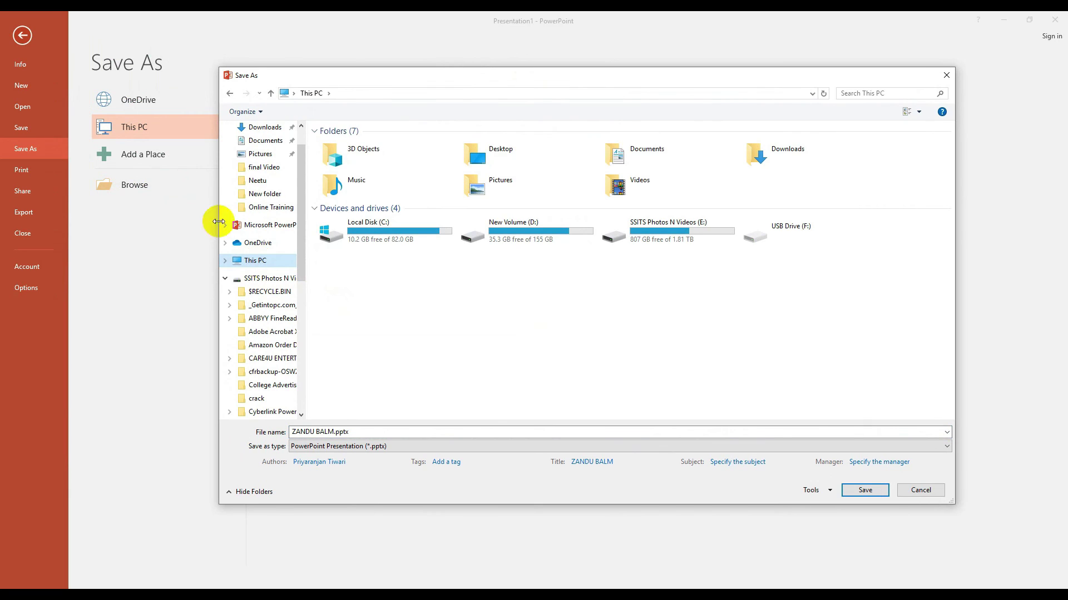
pyautogui.doubleClick(541, 239)
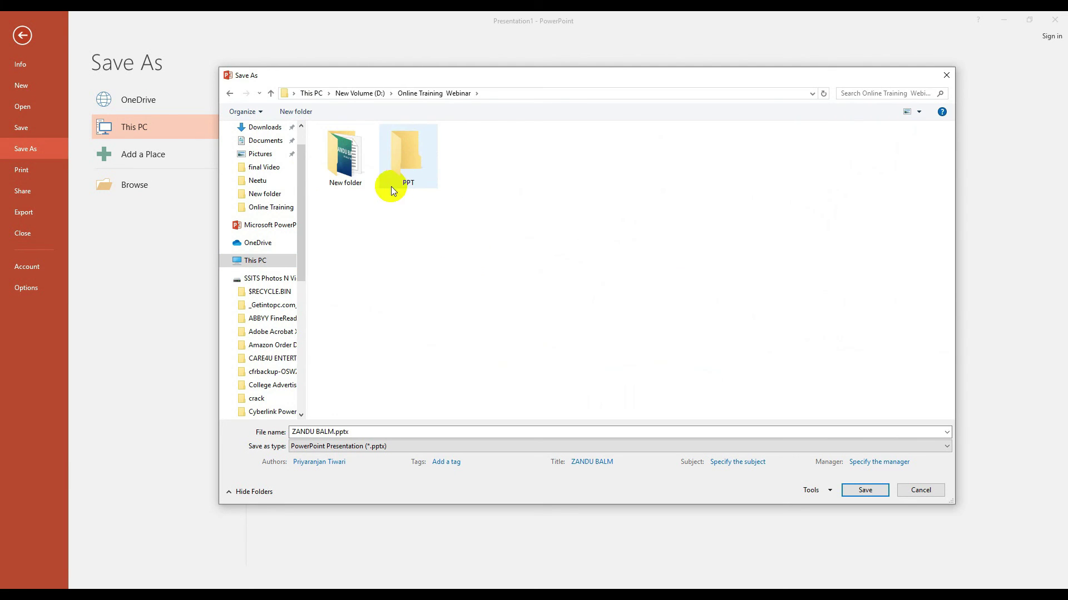
pyautogui.doubleClick(404, 159)
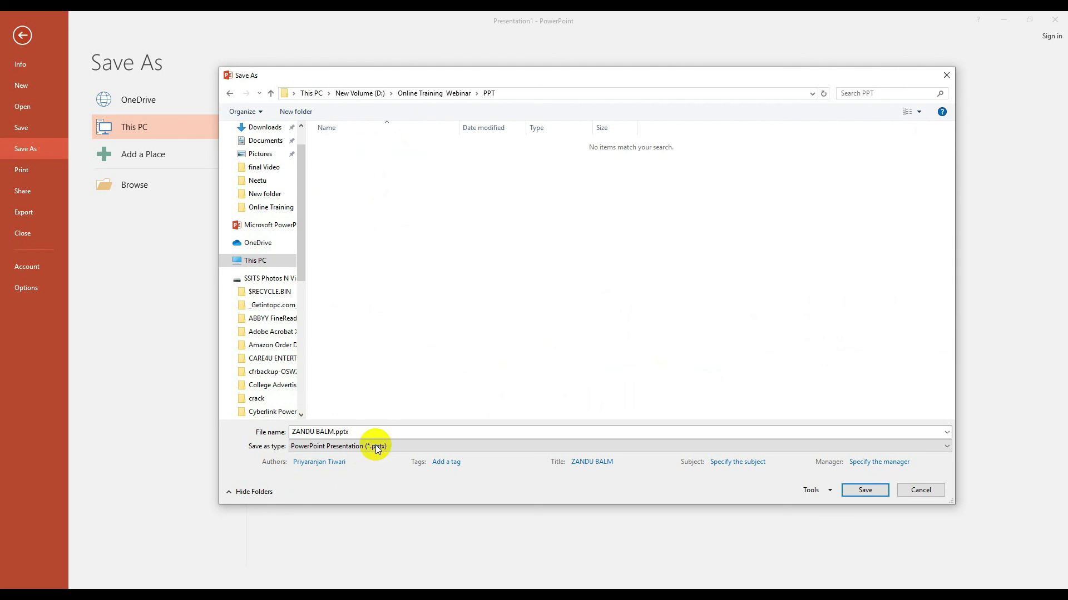
pyautogui.click(382, 432)
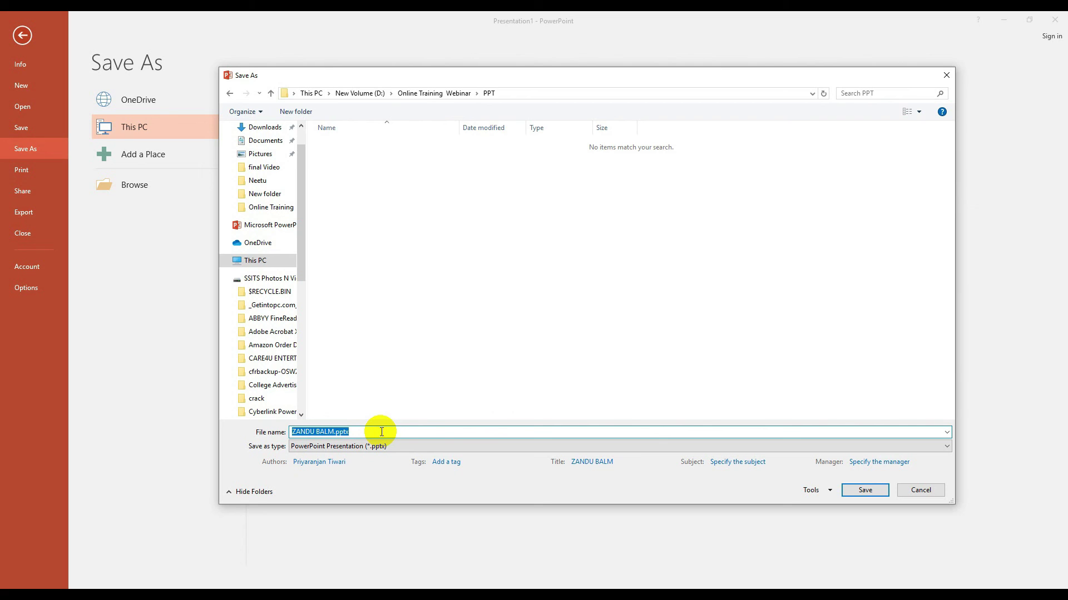
pyautogui.click(863, 492)
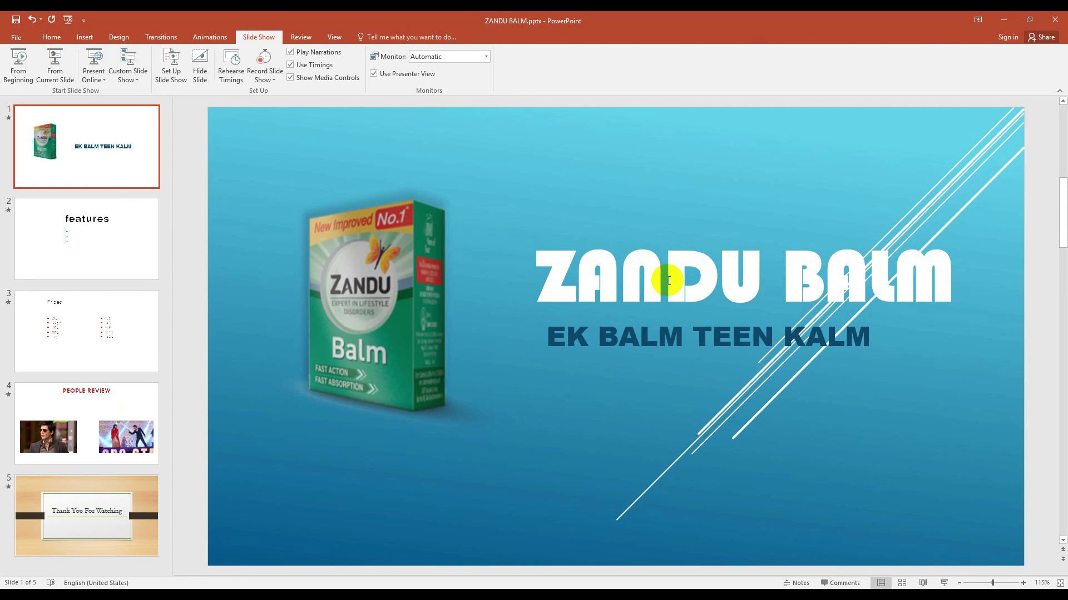
# - Reopen ZANDU BALM.pptx from the PPT folder in File Explorer and save a copy there as the PowerPoint Show ZANDU BALM 1.ppsx
pyautogui.hotkey('alt', 'Tab')
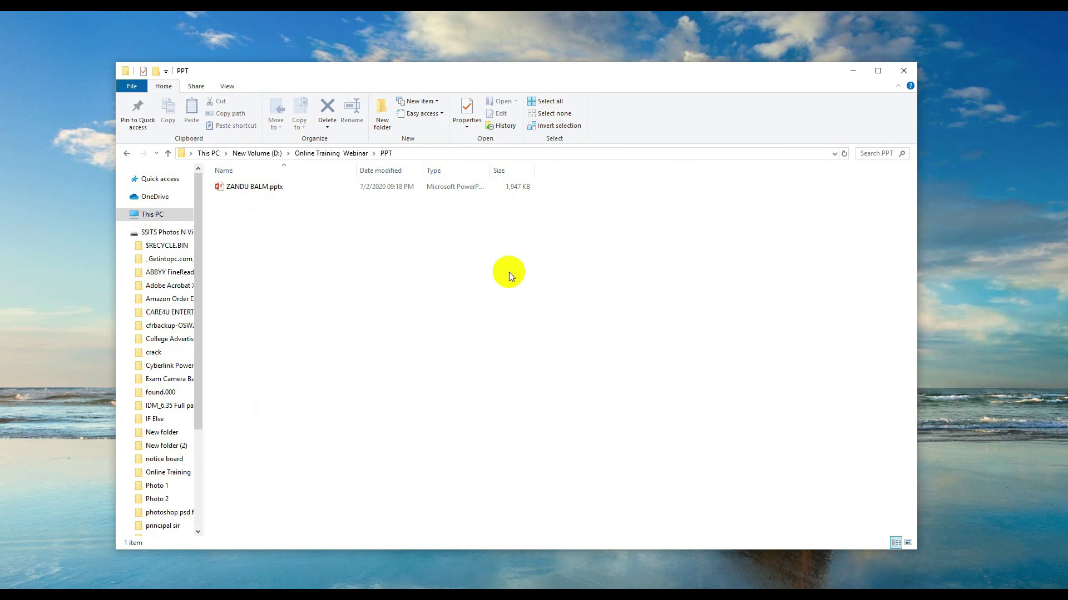
pyautogui.doubleClick(242, 185)
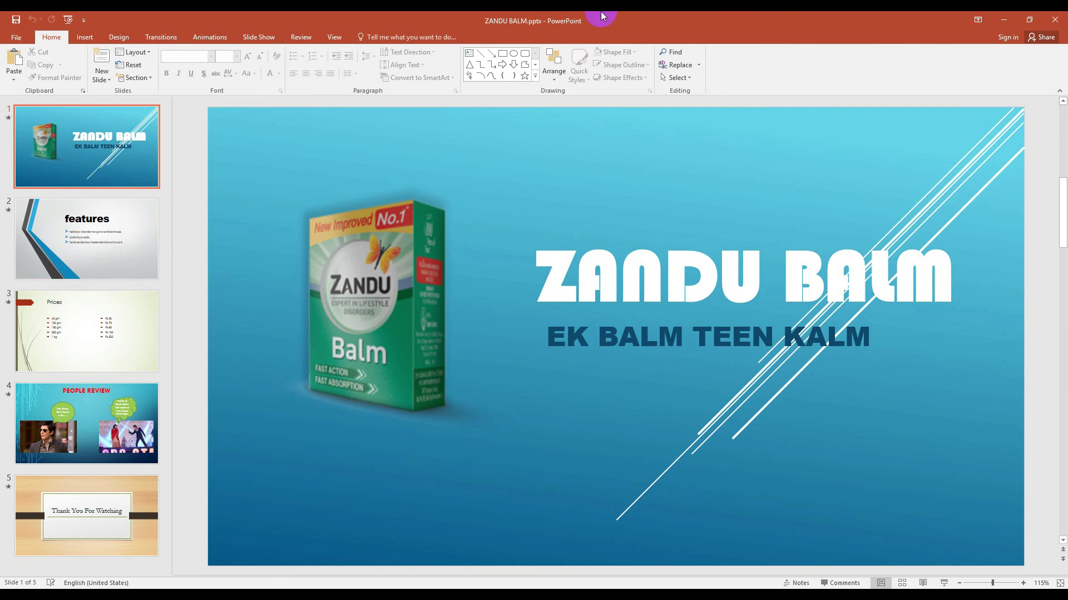
pyautogui.click(13, 41)
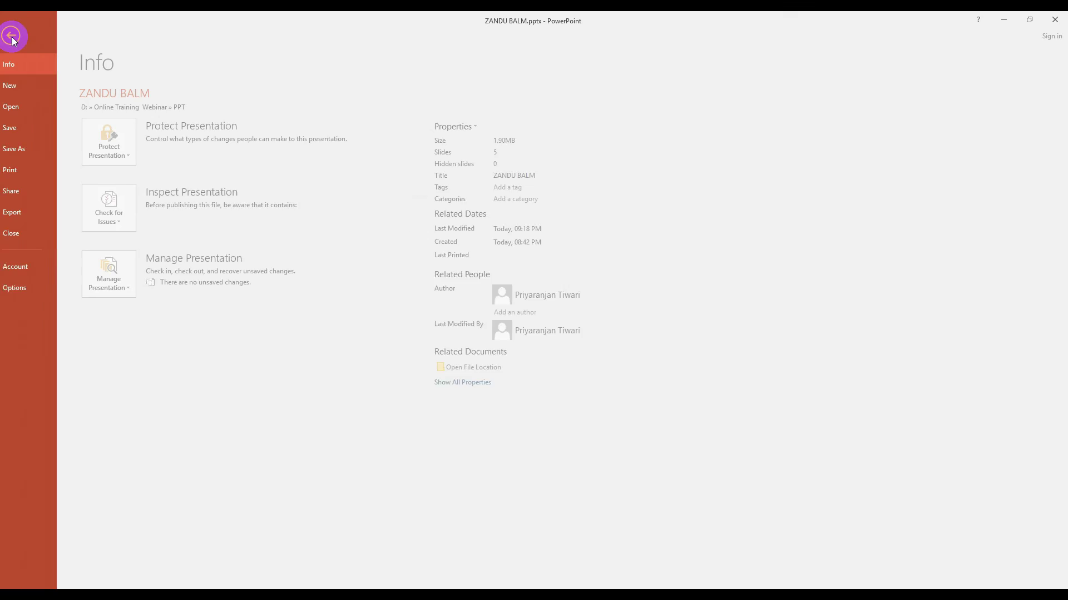
pyautogui.click(21, 149)
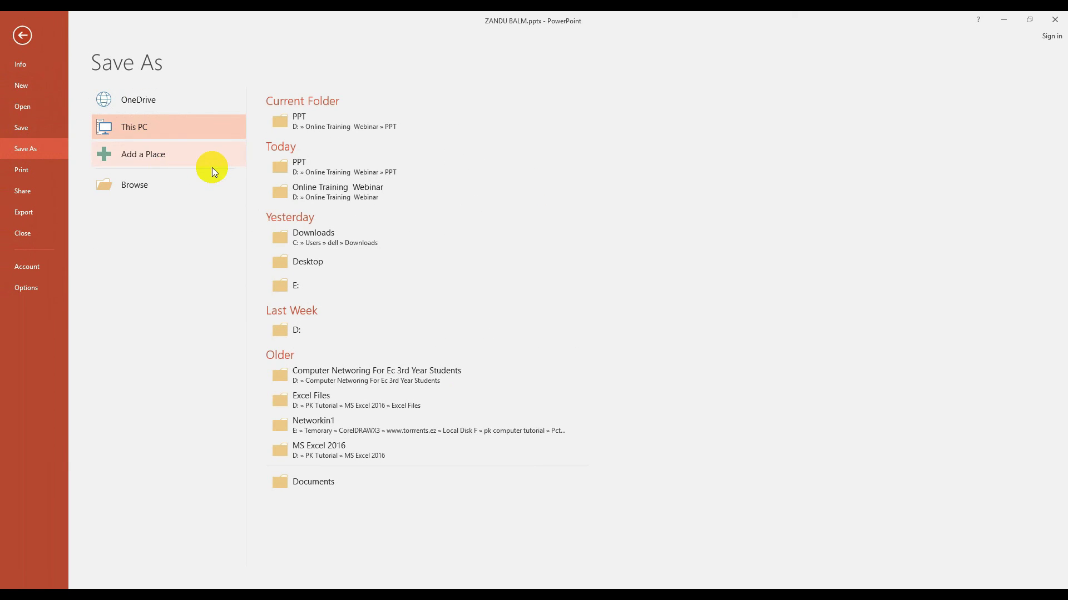
pyautogui.click(483, 171)
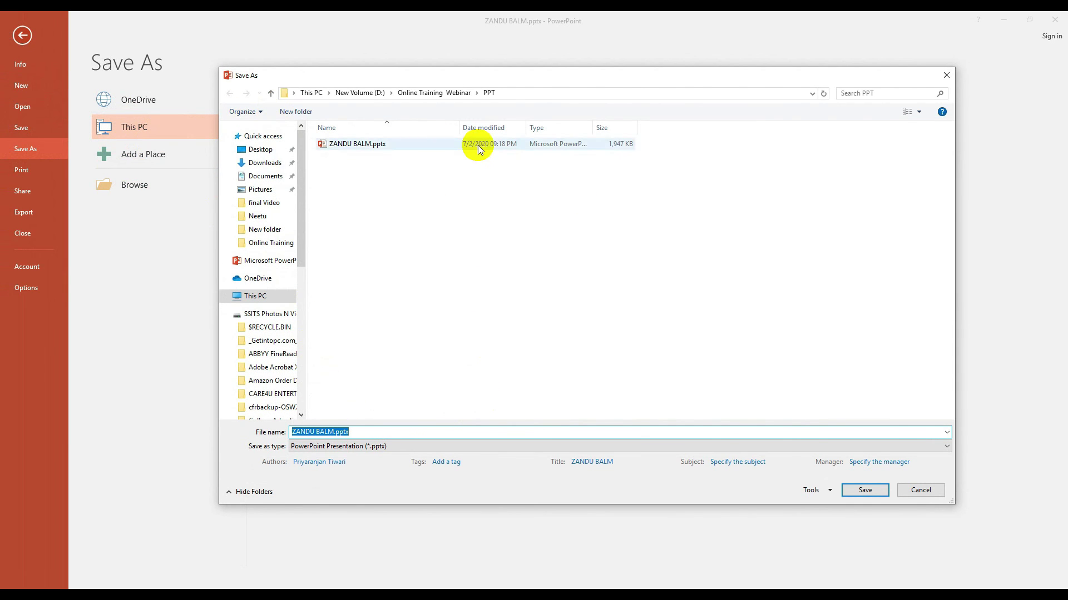
pyautogui.click(324, 446)
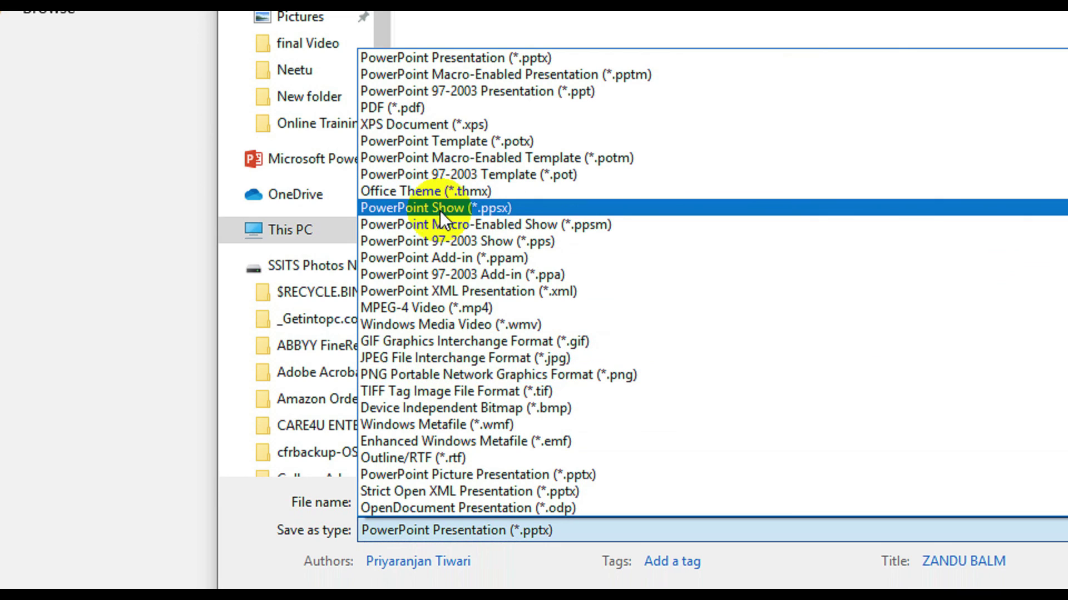
pyautogui.click(472, 208)
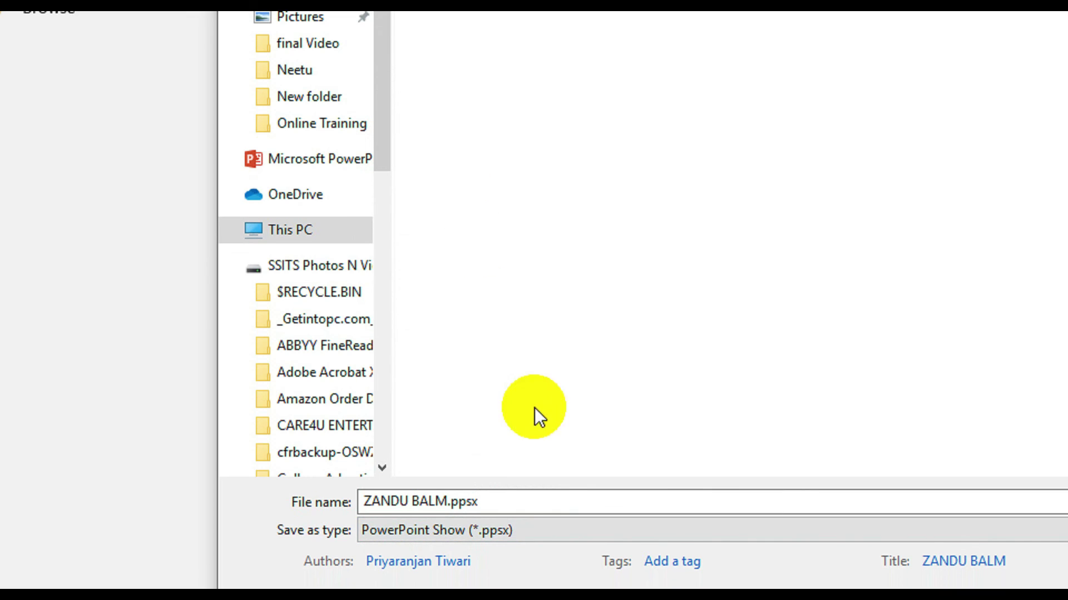
pyautogui.click(443, 437)
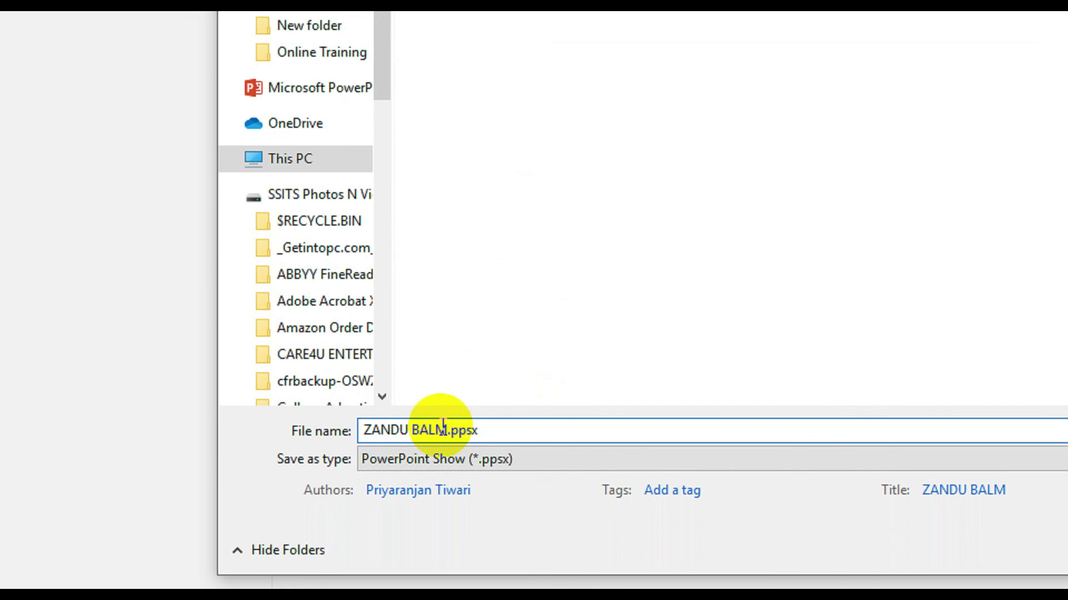
pyautogui.write('1')
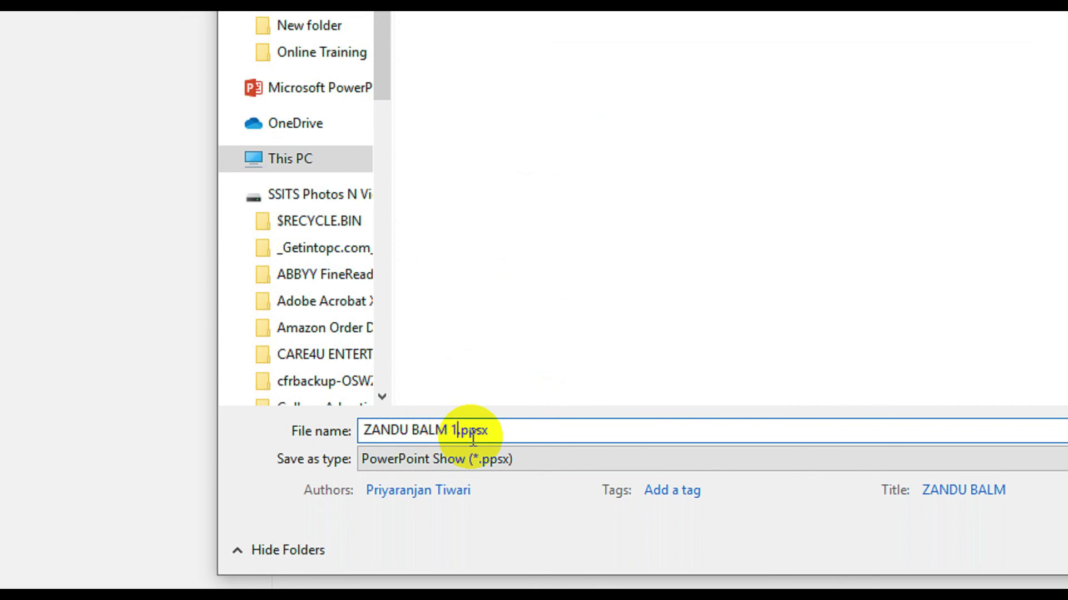
pyautogui.click(846, 451)
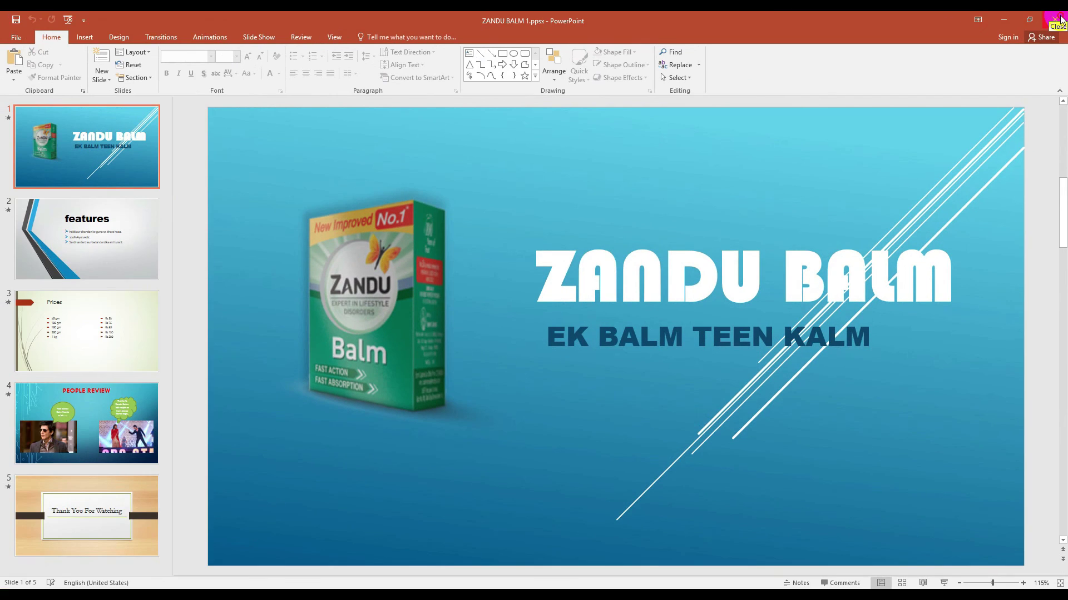
# - Close the presentation and open ZANDU BALM.pptx and ZANDU BALM 1.ppsx from File Explorer to compare how each file opens, ending the show
pyautogui.click(1052, 21)
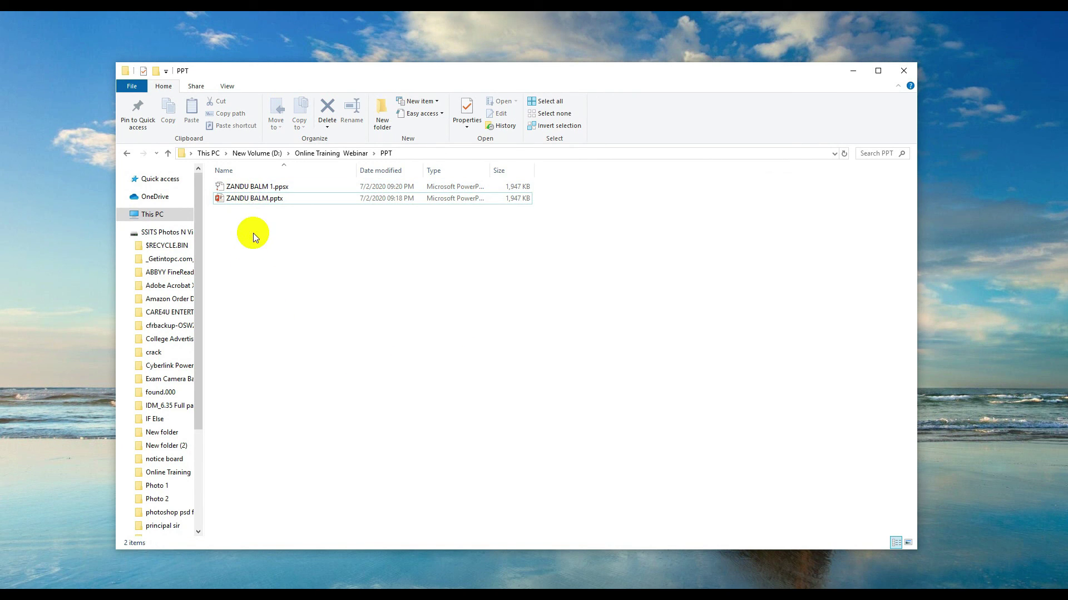
pyautogui.doubleClick(282, 203)
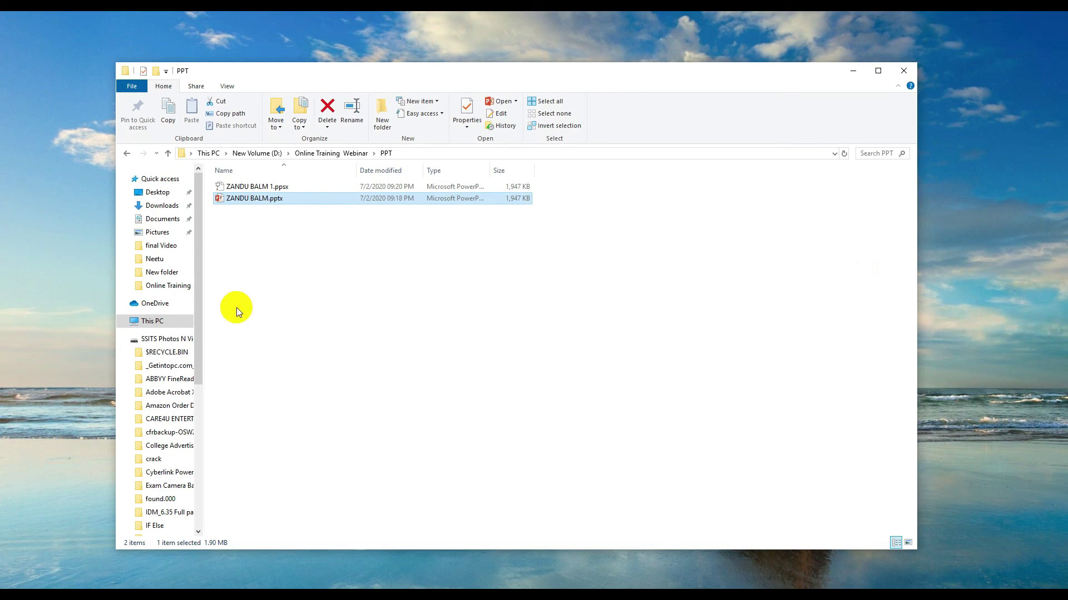
pyautogui.doubleClick(249, 187)
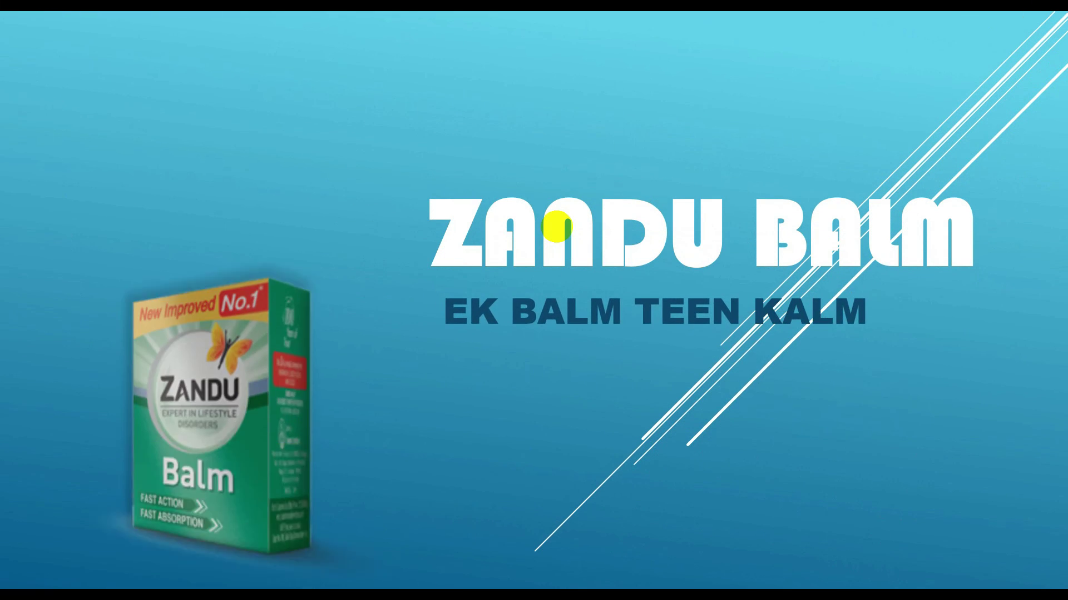
pyautogui.press('Escape')
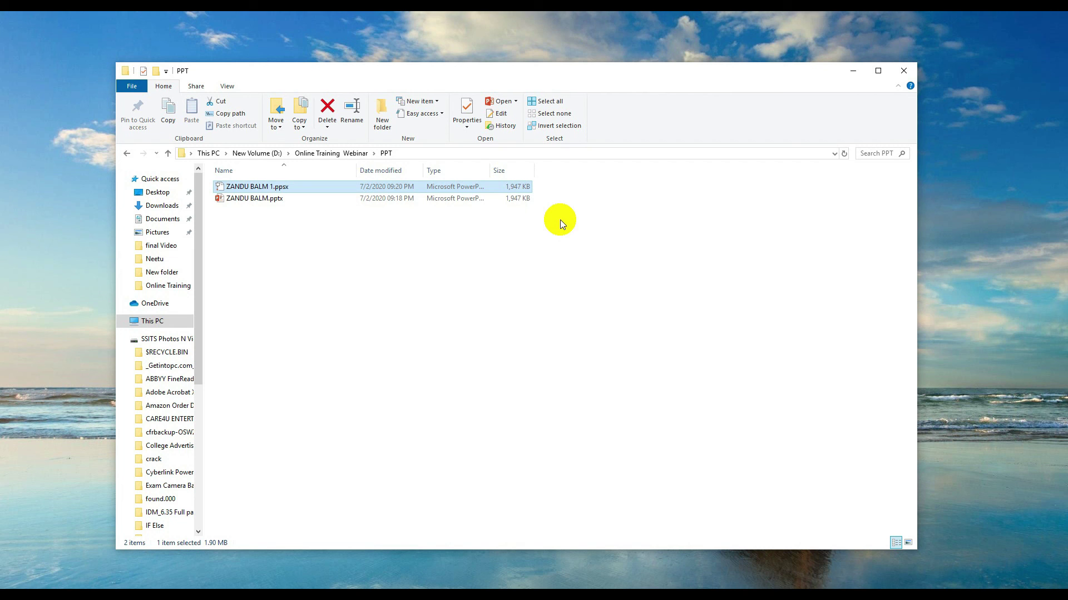
# - Reopen ZANDU BALM.pptx and export it to the PPT folder as the MPEG-4 video ZANDU BALM.mp4
pyautogui.doubleClick(253, 199)
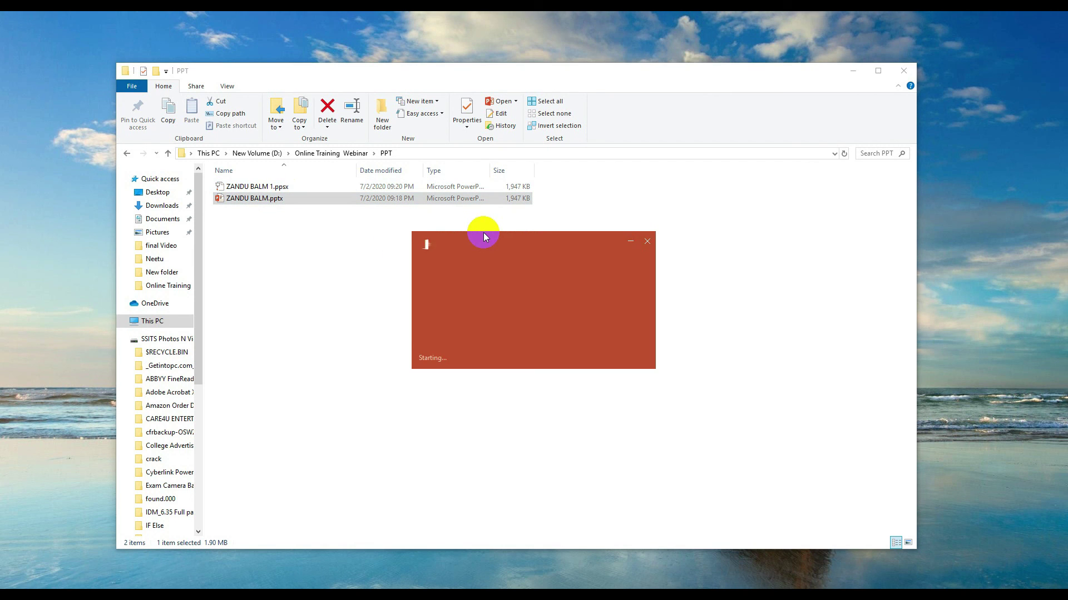
pyautogui.click(1025, 76)
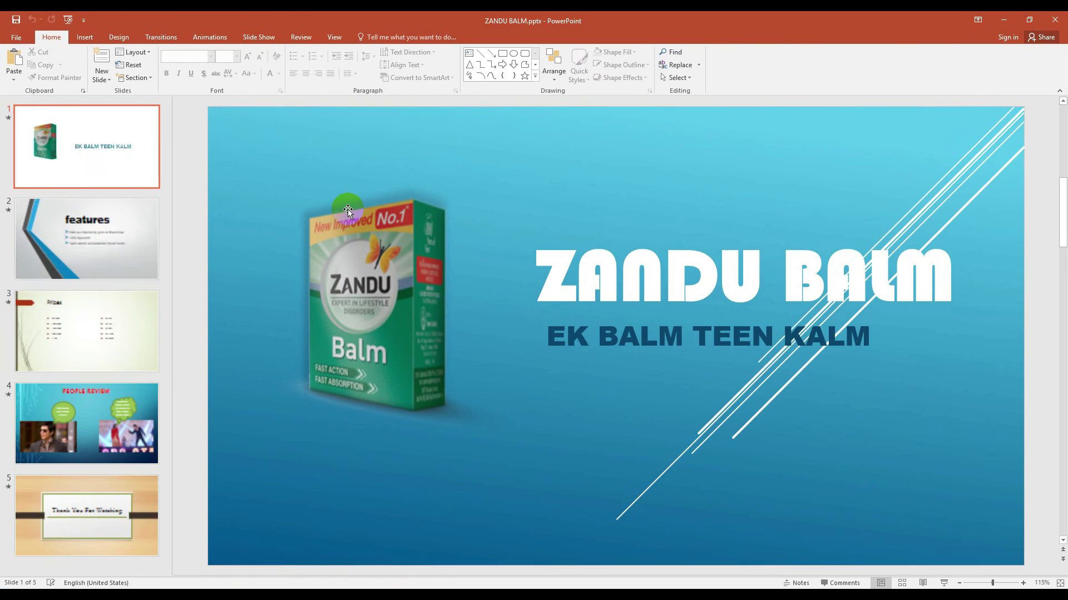
pyautogui.click(16, 37)
pyautogui.click(34, 151)
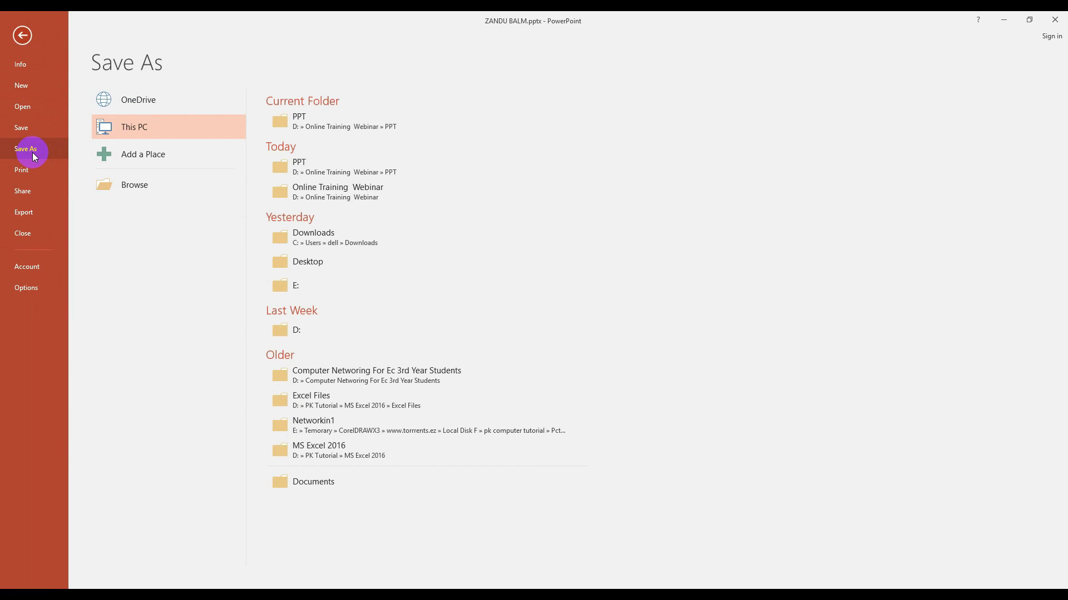
pyautogui.click(133, 129)
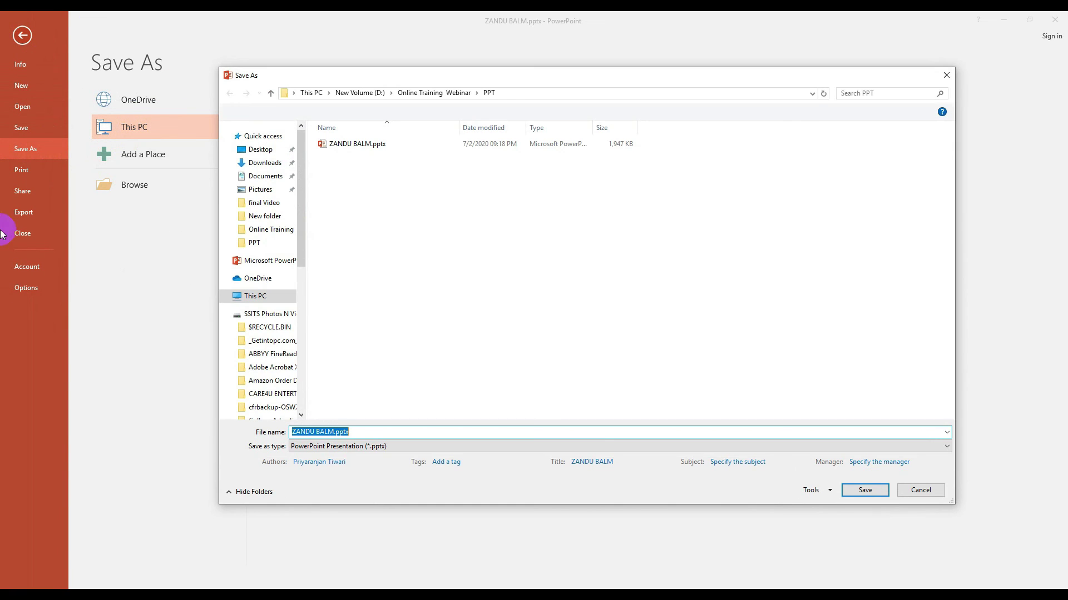
pyautogui.click(376, 446)
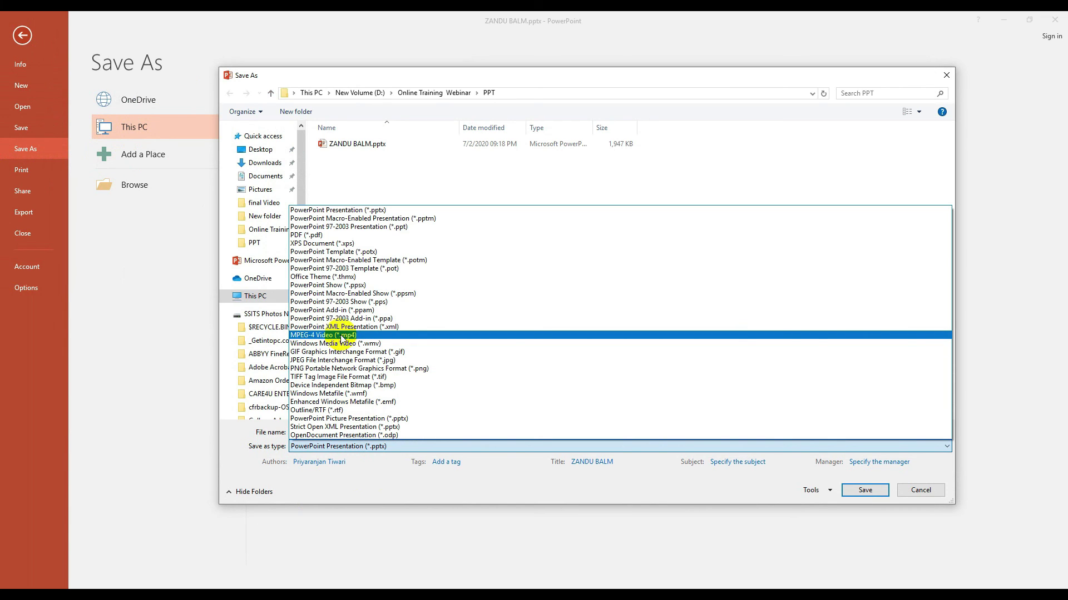
pyautogui.click(332, 334)
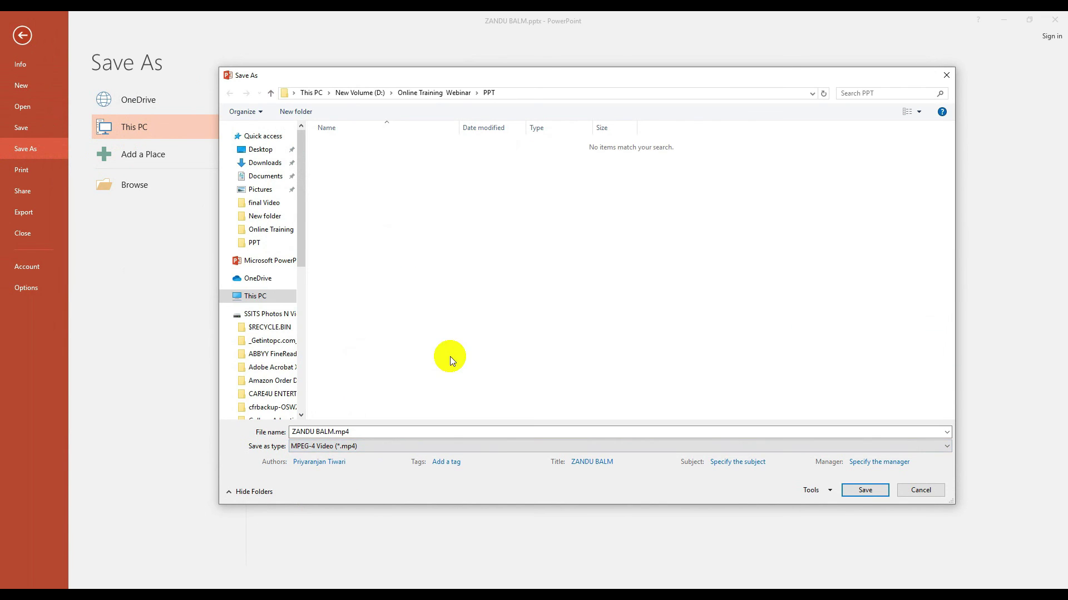
pyautogui.click(375, 433)
pyautogui.doubleClick(382, 432)
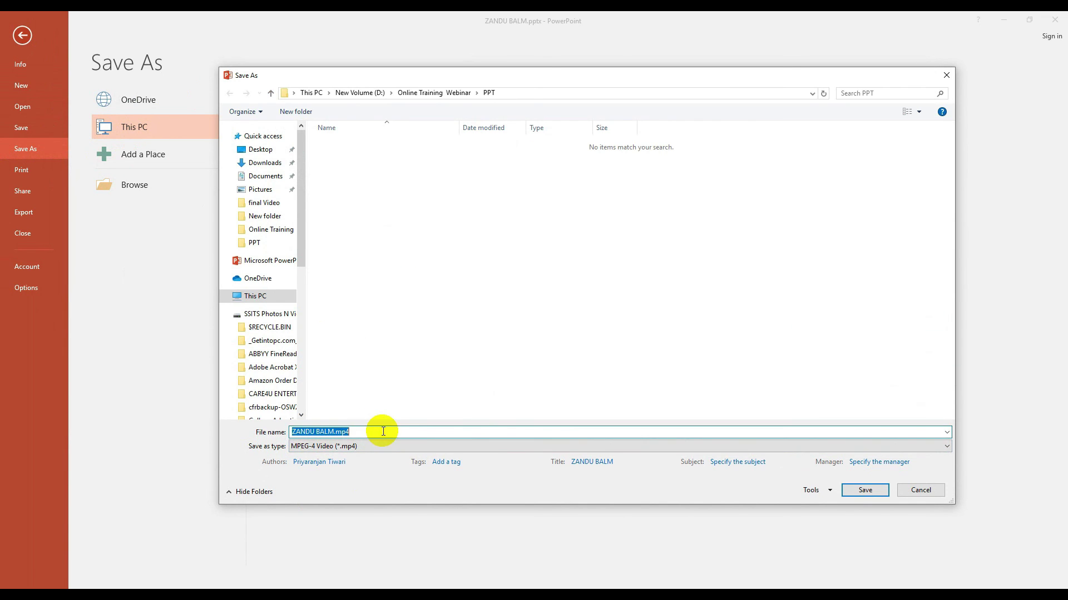
pyautogui.click(859, 492)
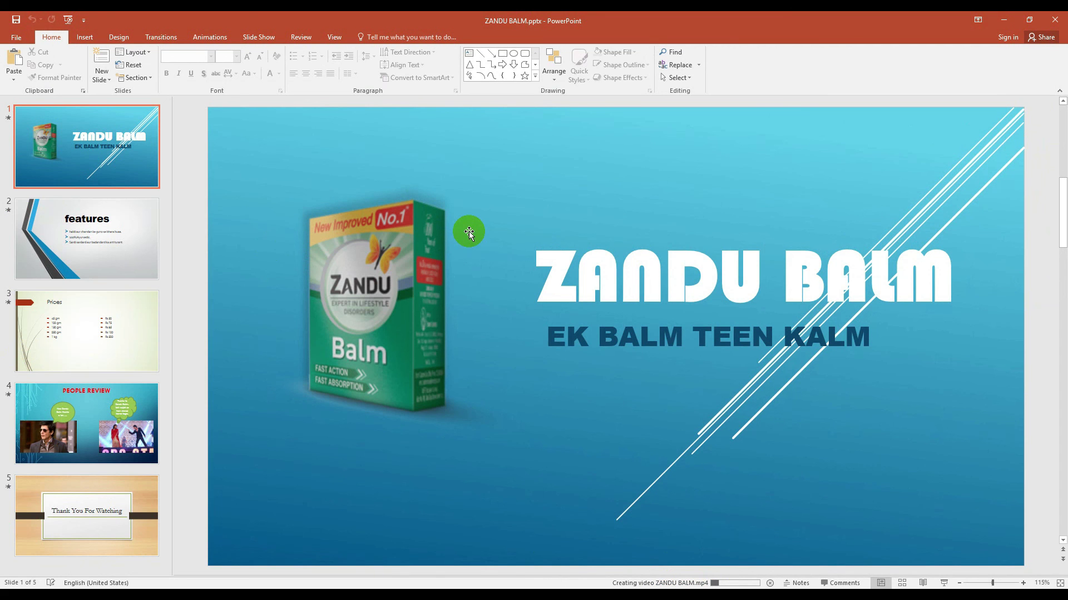
pyautogui.click(89, 169)
pyautogui.press('Down')
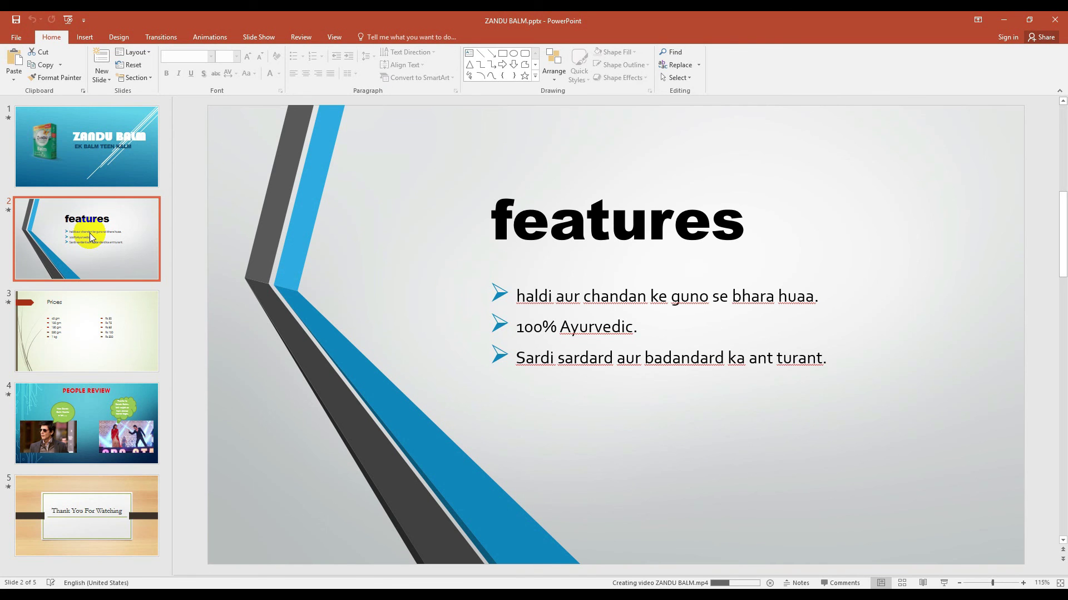
pyautogui.click(70, 151)
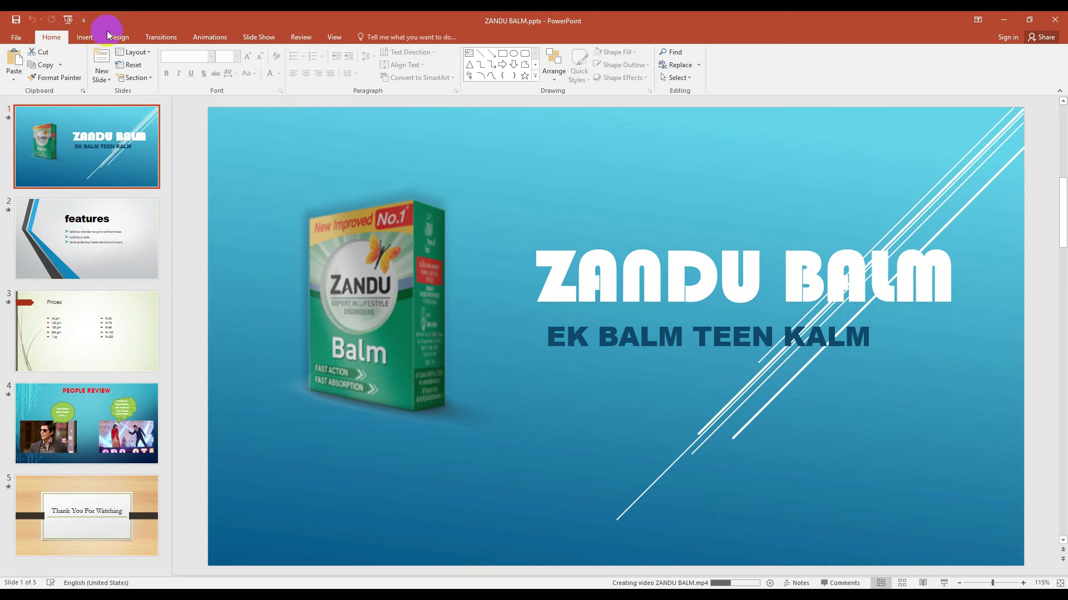
pyautogui.click(94, 38)
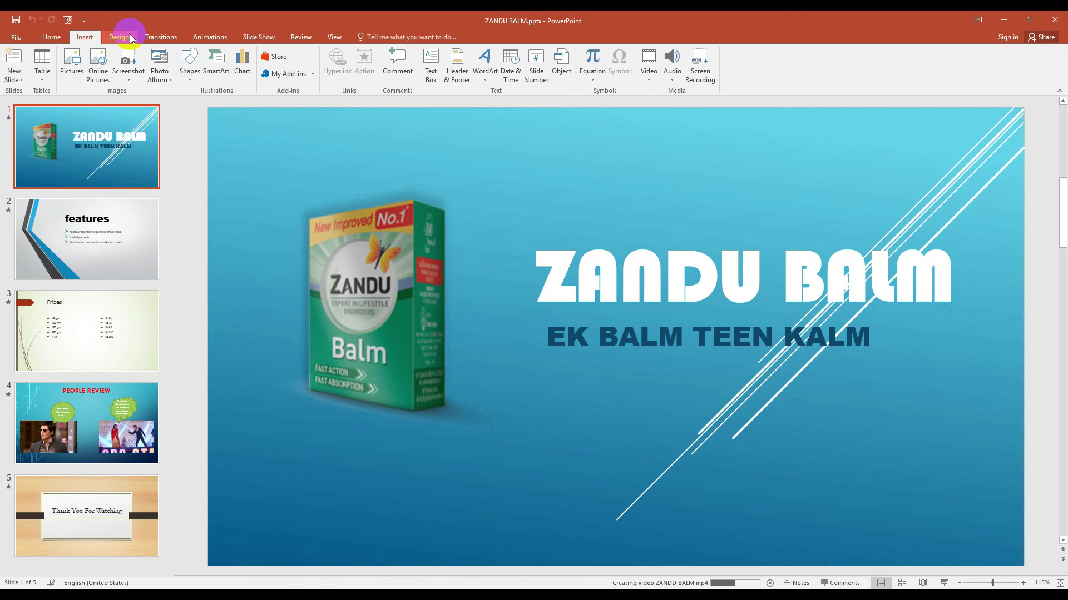
pyautogui.click(130, 38)
pyautogui.click(158, 38)
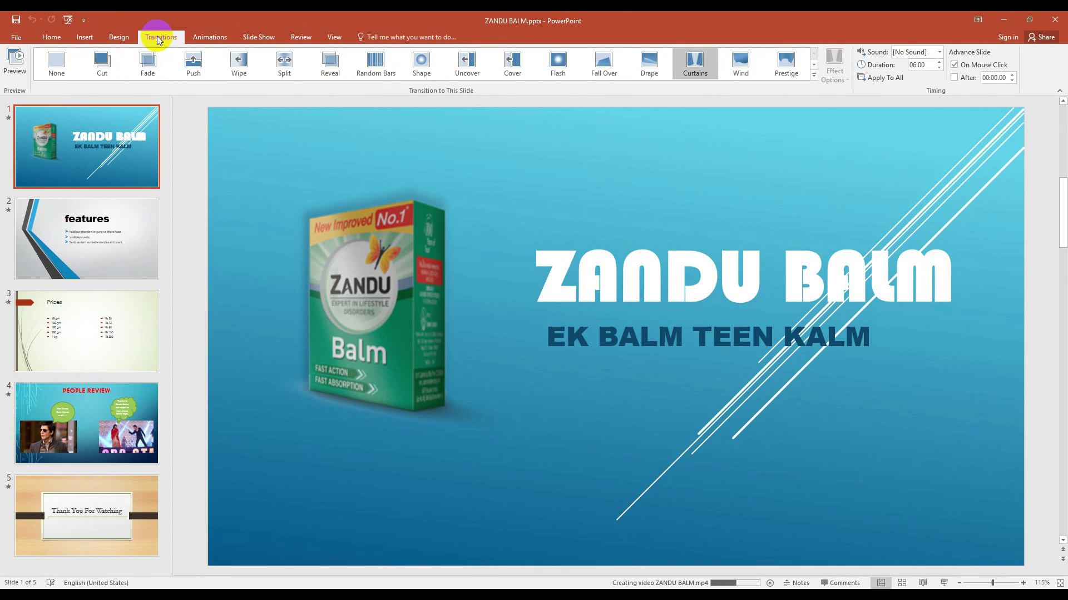
pyautogui.click(198, 40)
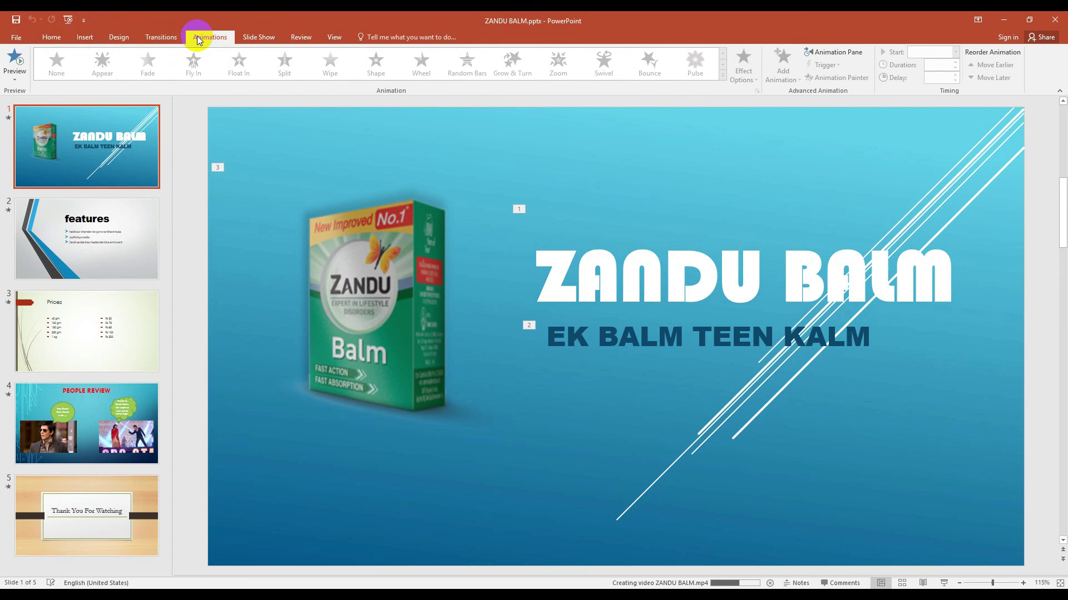